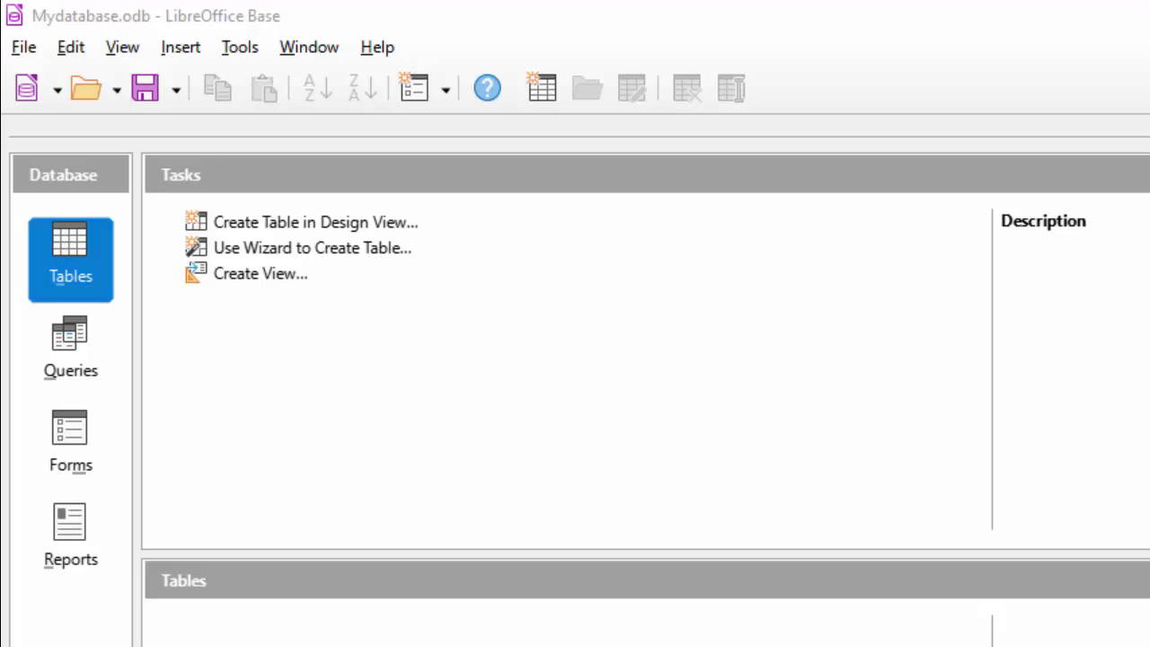
Step: Hide the Mydatabase Base window with Super+D to show the desktop
key("super+d")
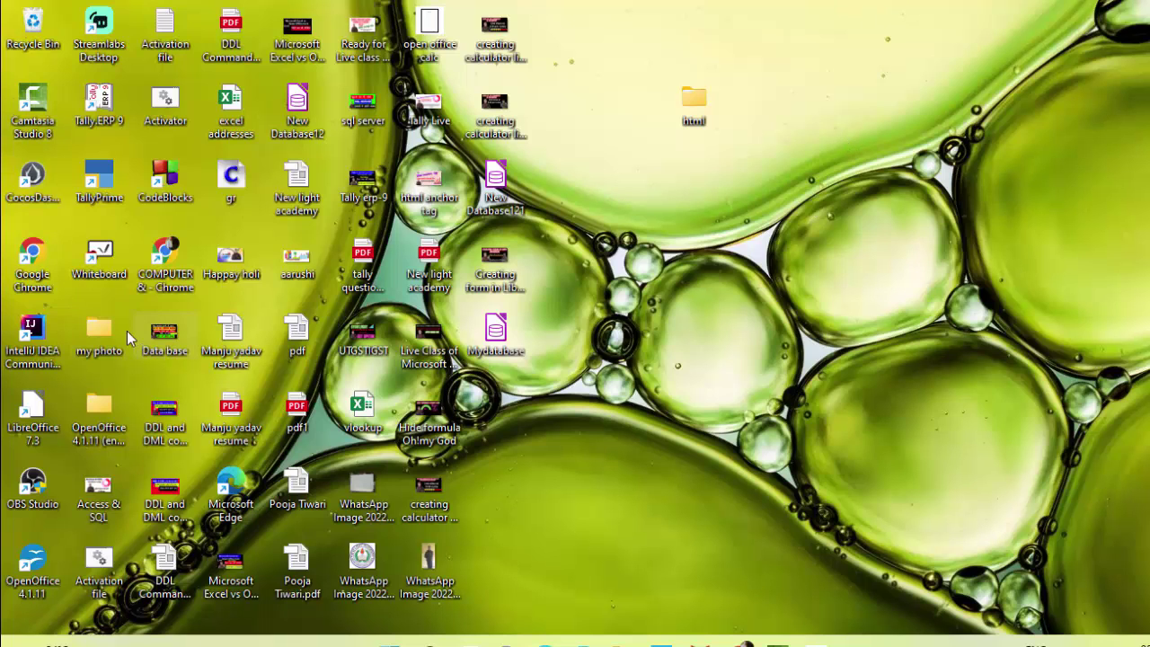
Step: Launch LibreOffice from the desktop and dismiss the default file-format notice
double_click(36, 416)
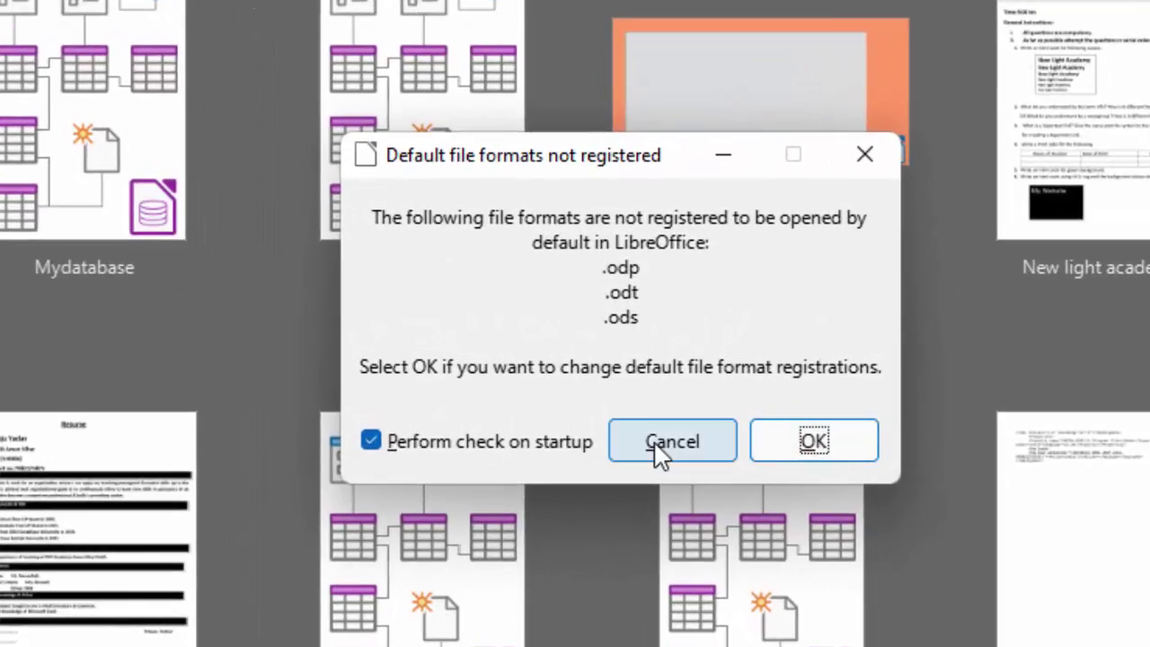
left_click(665, 449)
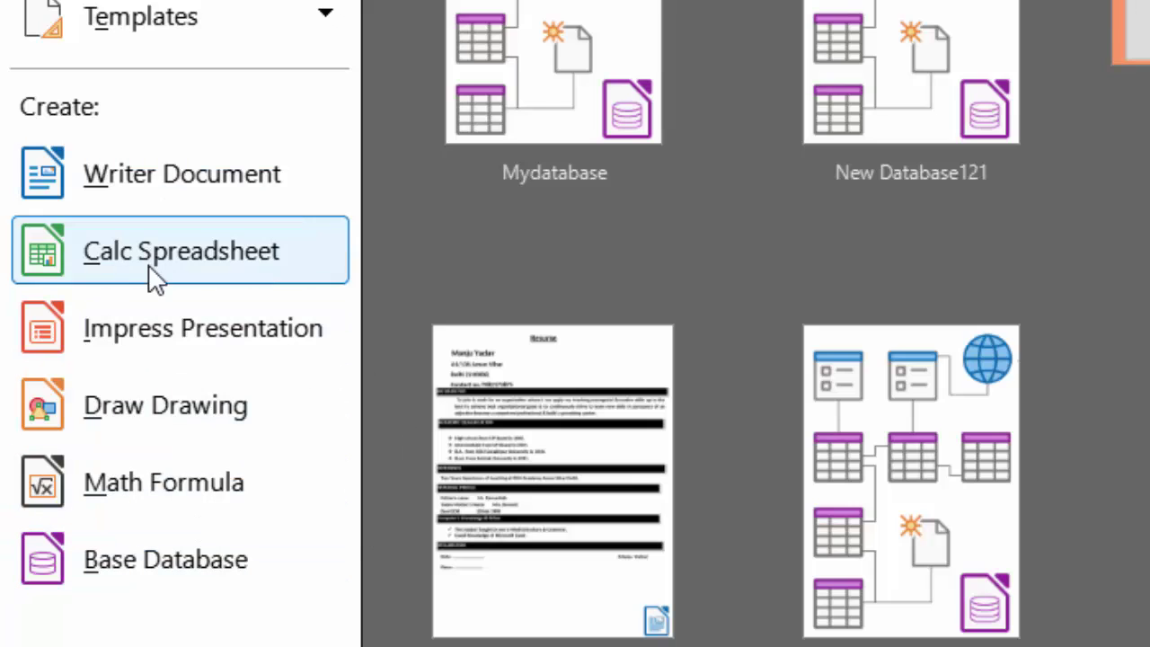
Step: Create a new Base database that is not registered, and finish the wizard
left_click(142, 561)
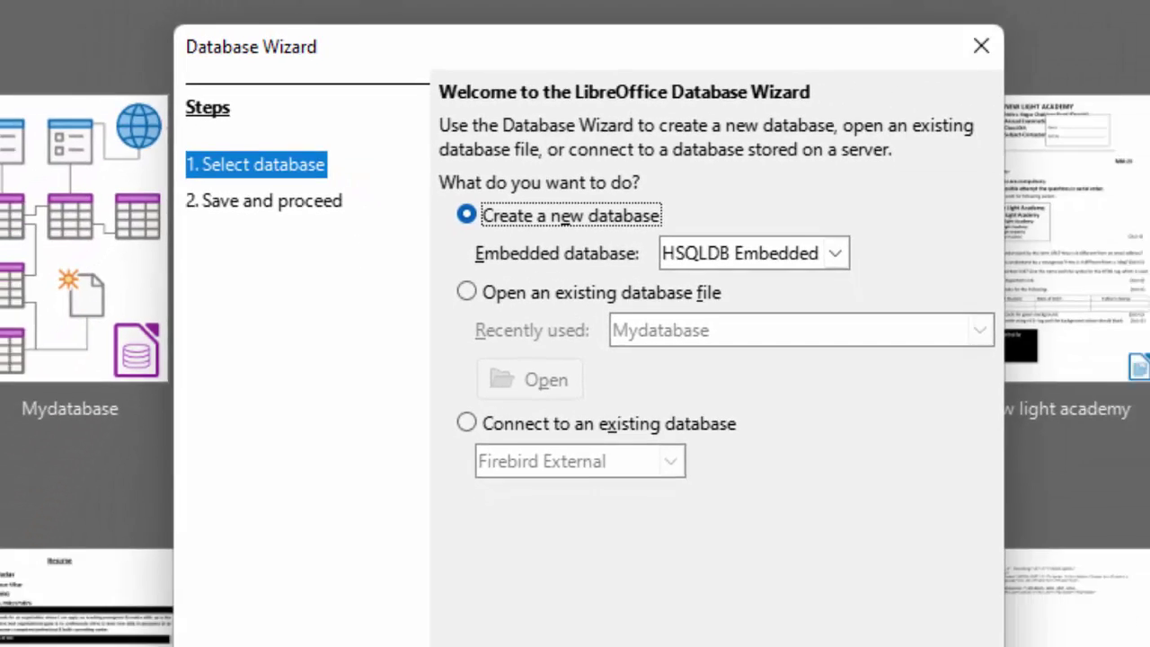
left_click(505, 619)
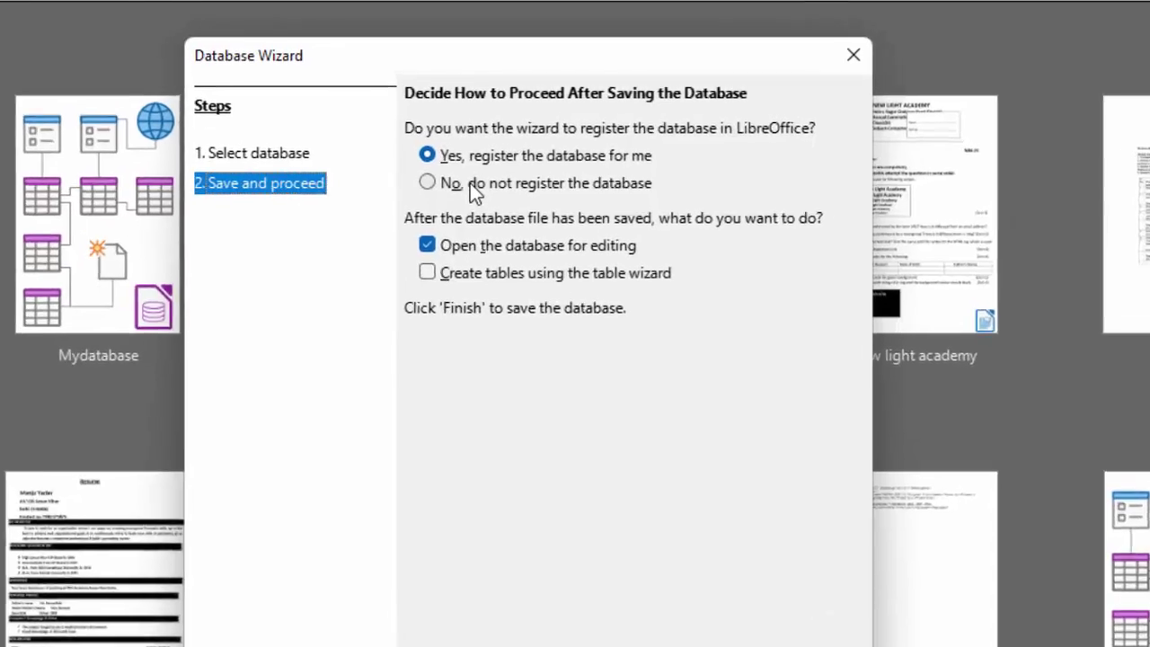
left_click(457, 159)
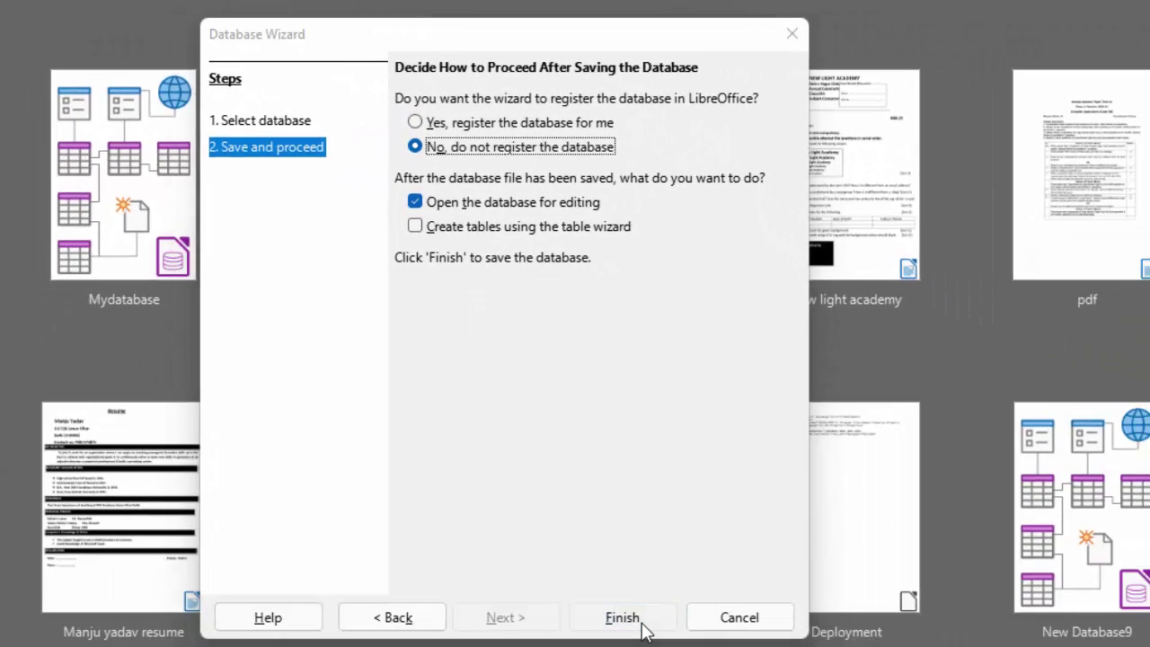
left_click(643, 625)
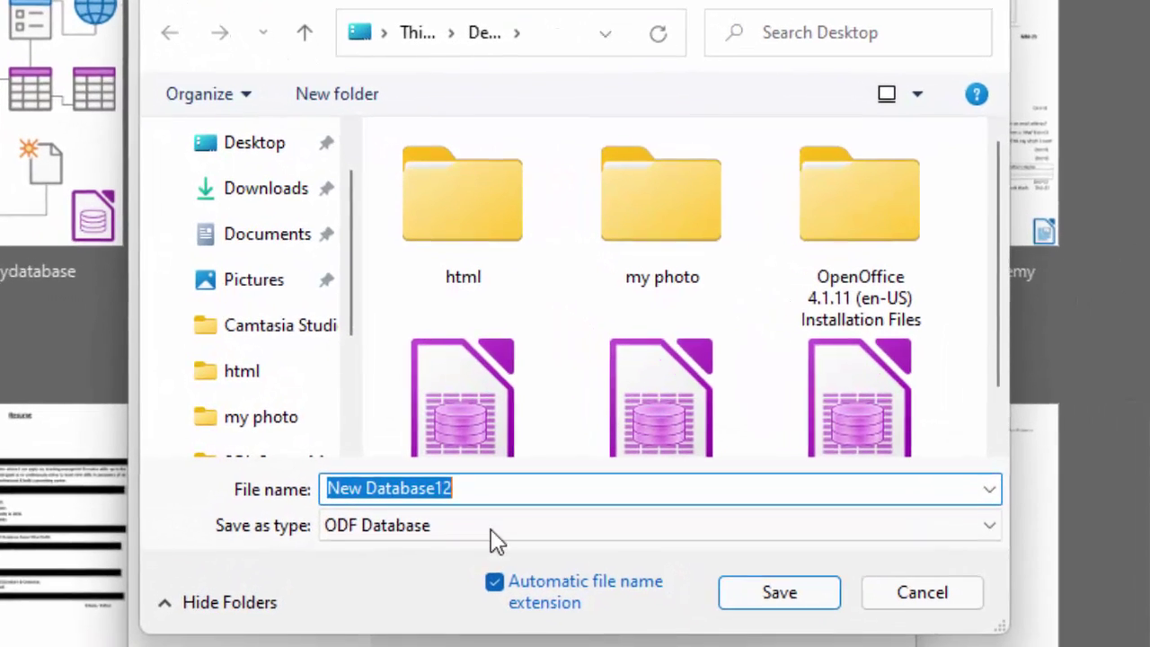
Step: Name the database file 'studentd' and save it on the Desktop
left_click(517, 490)
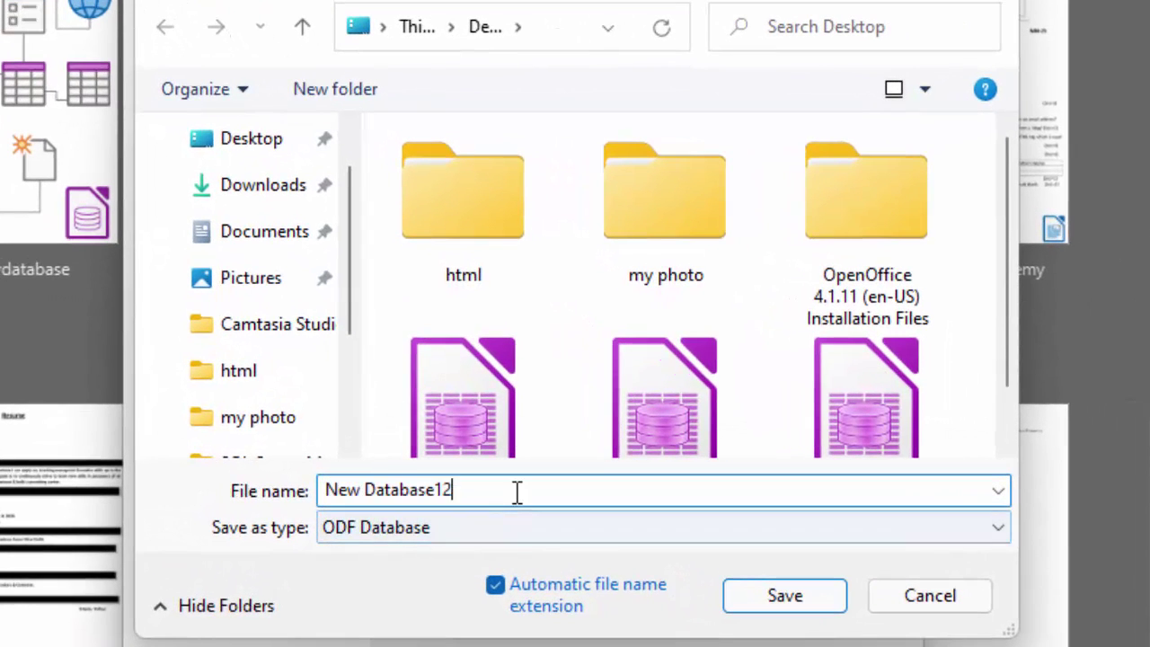
key("BackSpace")
key("BackSpace")
key("BackSpace")
key("BackSpace")
key("BackSpace")
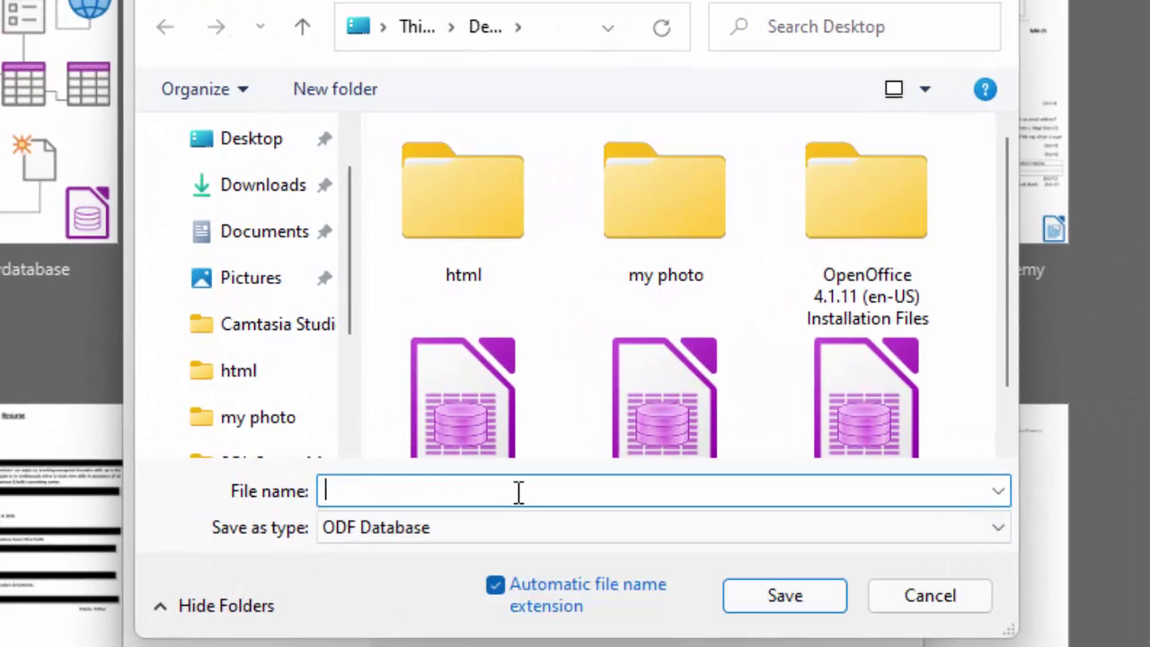
type("stude")
type("ntd")
key("Return")
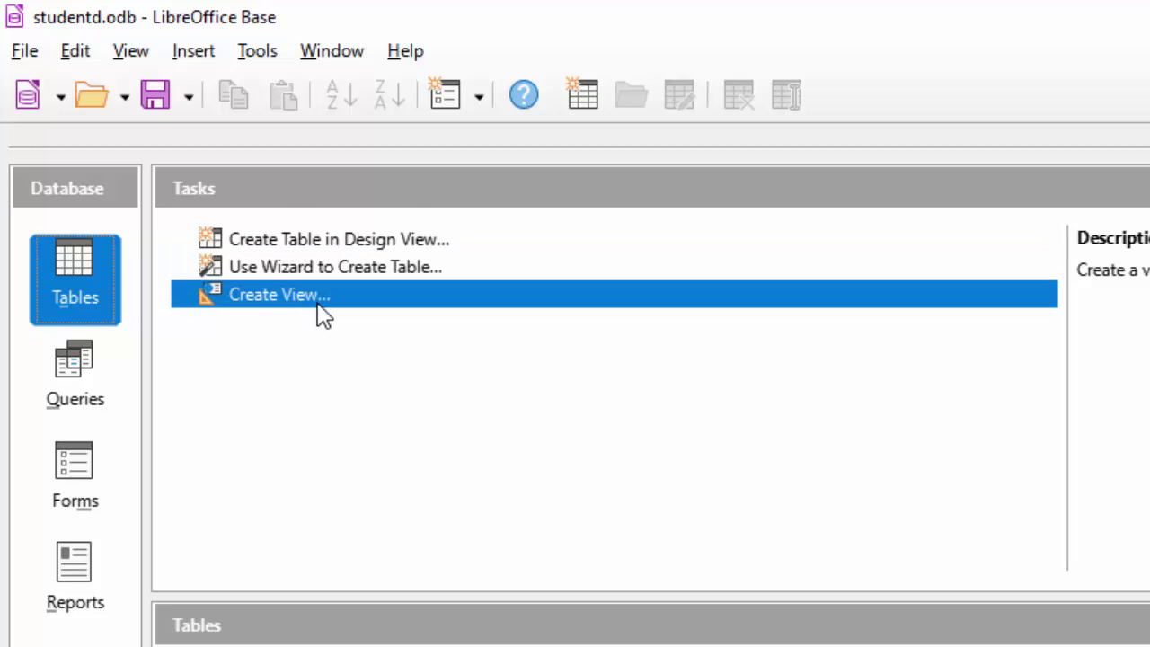
Step: Open a new table design and add the field 'Name of Student' as Text [VARCHAR]
left_click(331, 245)
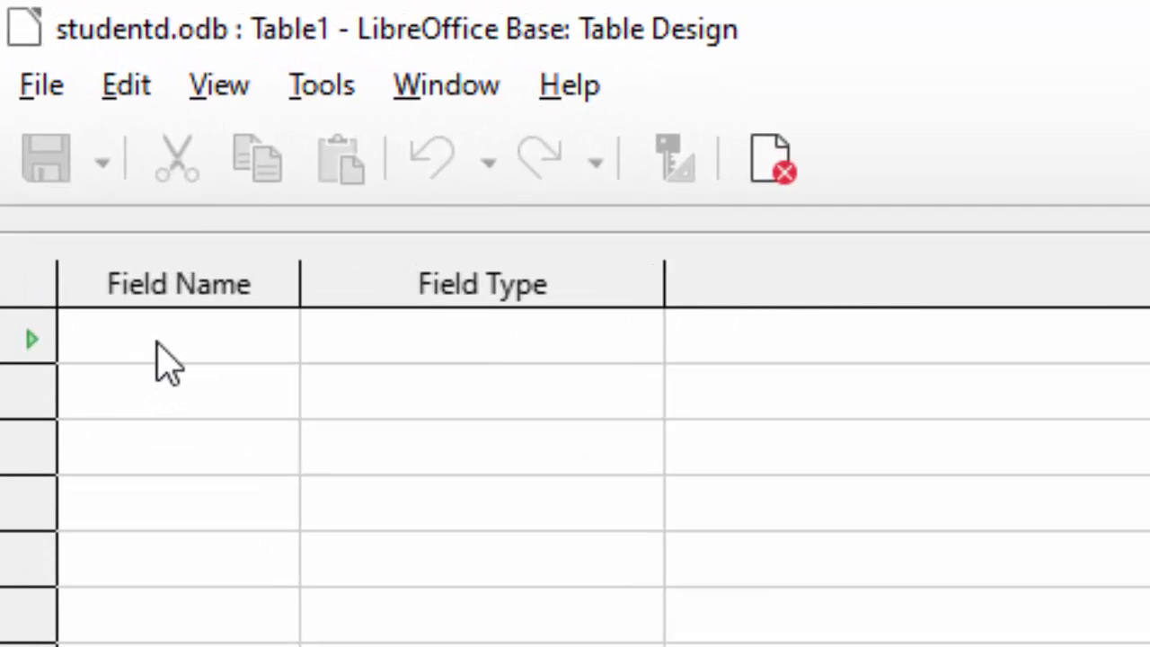
type("Name ")
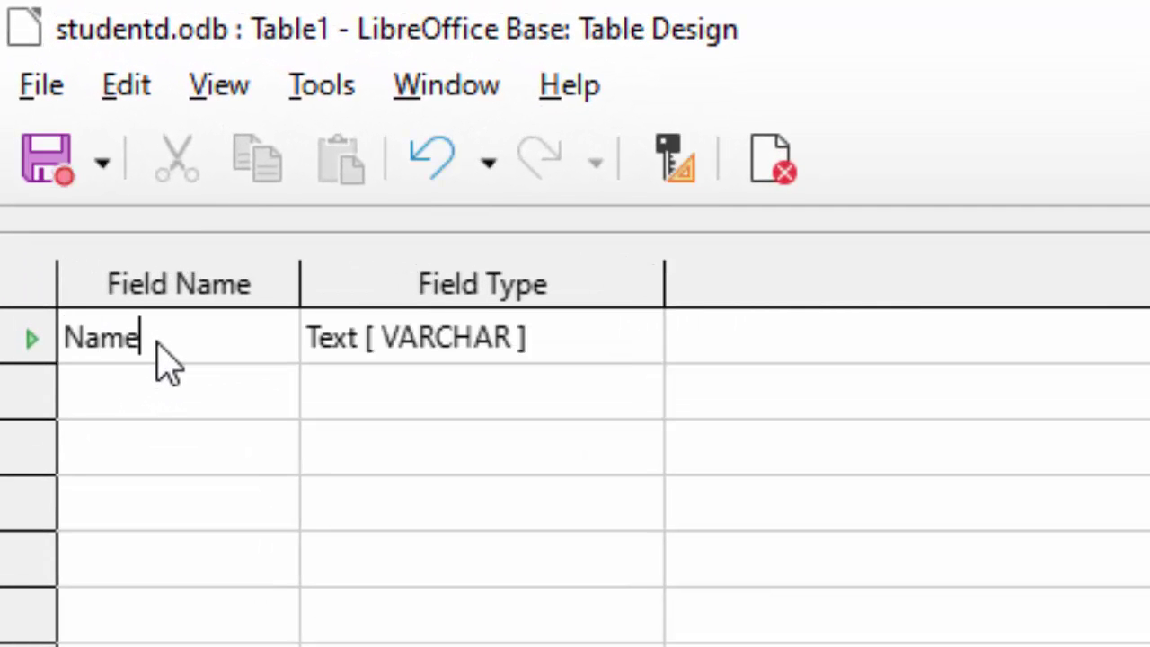
type("of S")
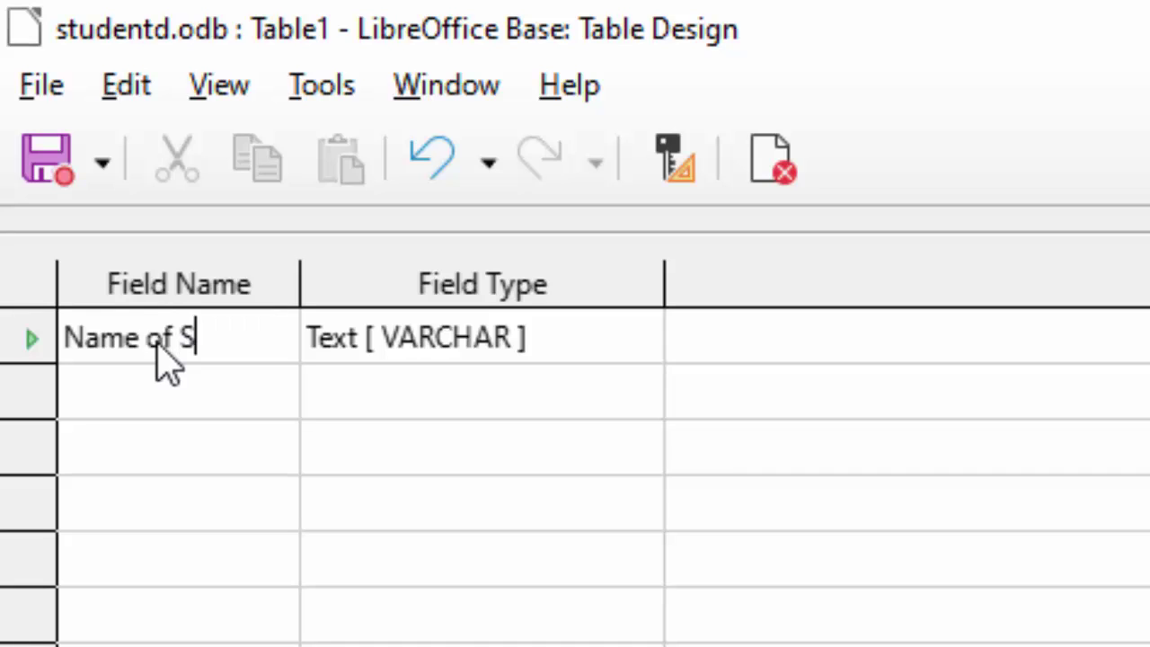
type("tuden")
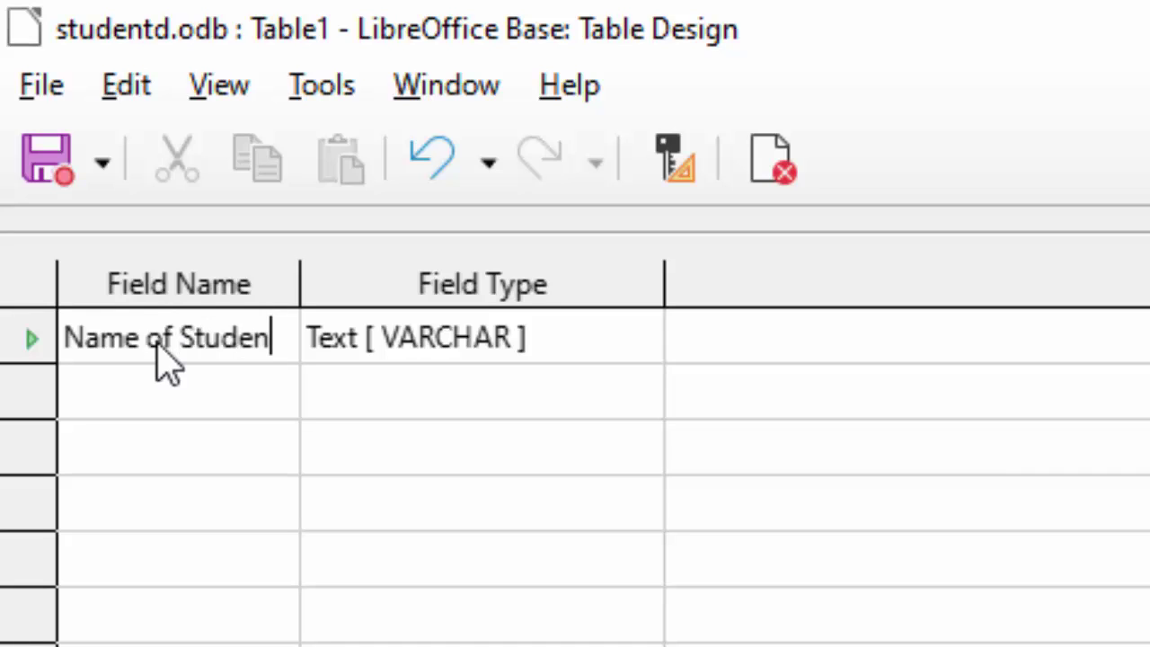
type("t")
left_click(575, 340)
left_click(634, 339)
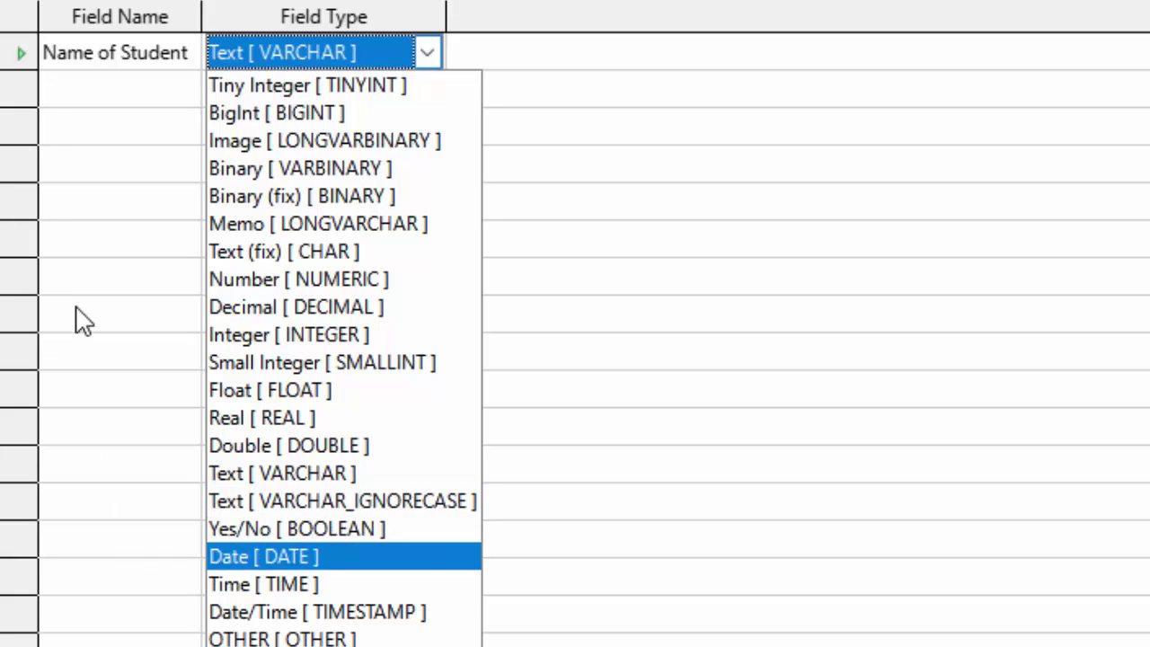
left_click(864, 196)
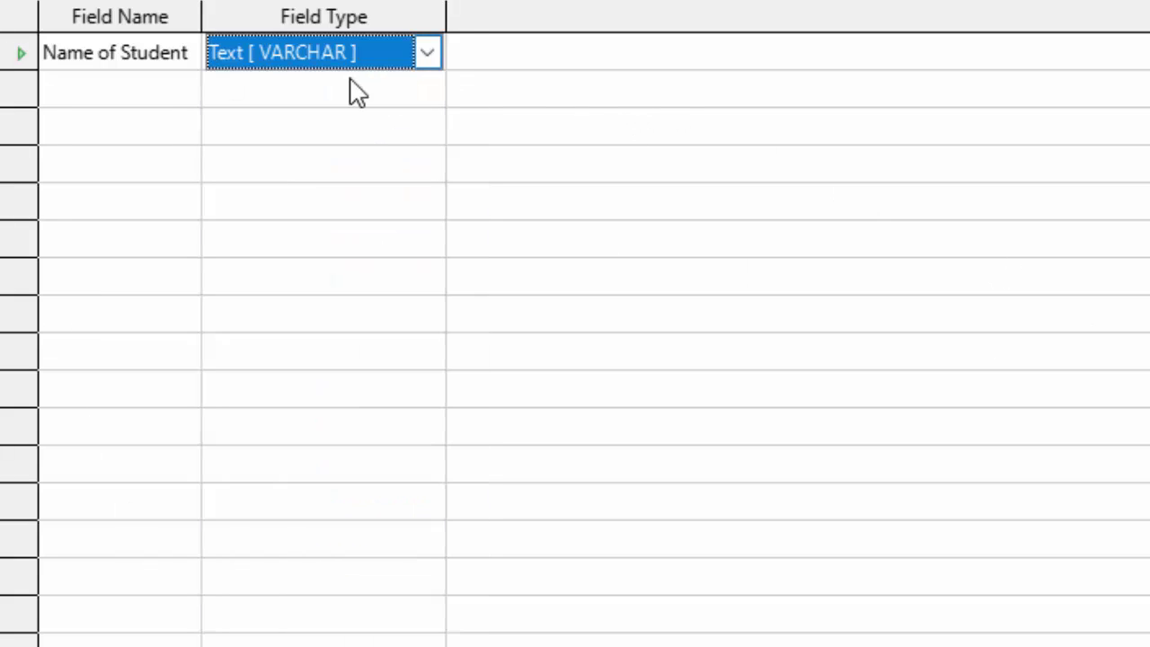
left_click(85, 92)
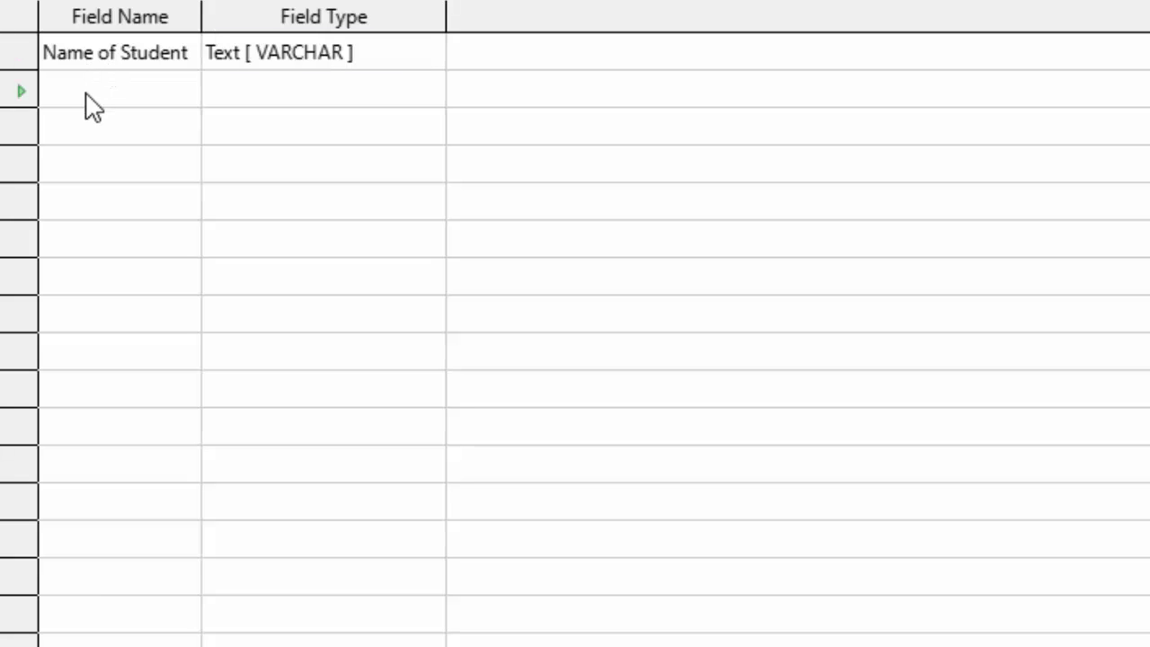
Step: Add the 'Class' field in the second row, keeping type Text [VARCHAR]
type("C ")
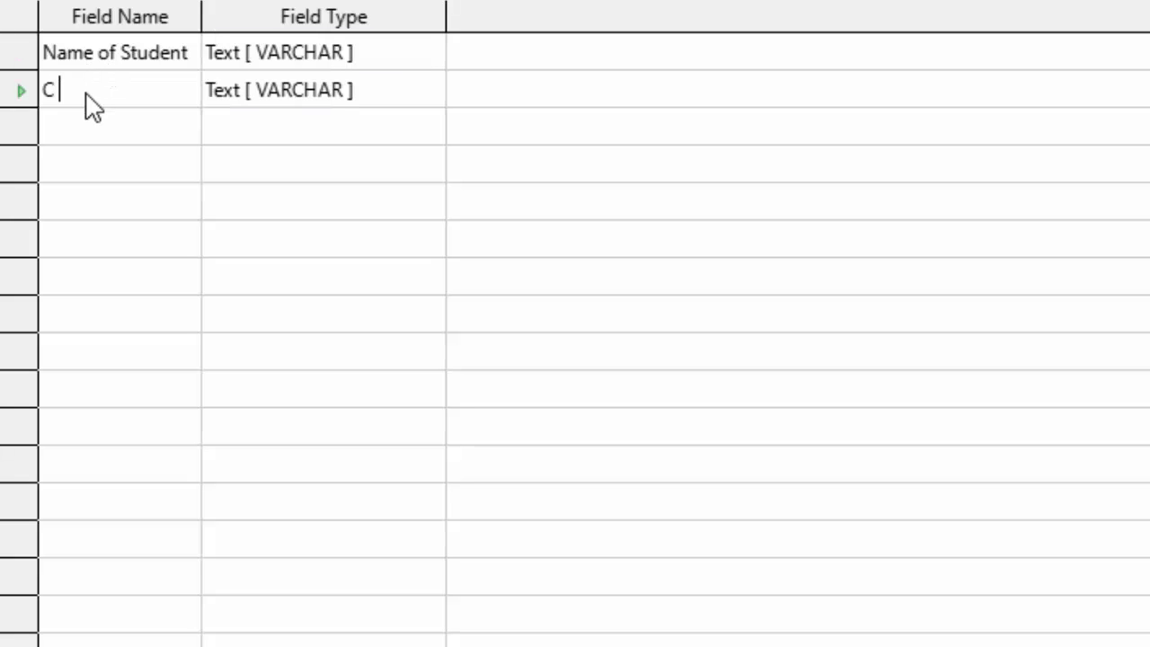
type("ass")
left_click(395, 97)
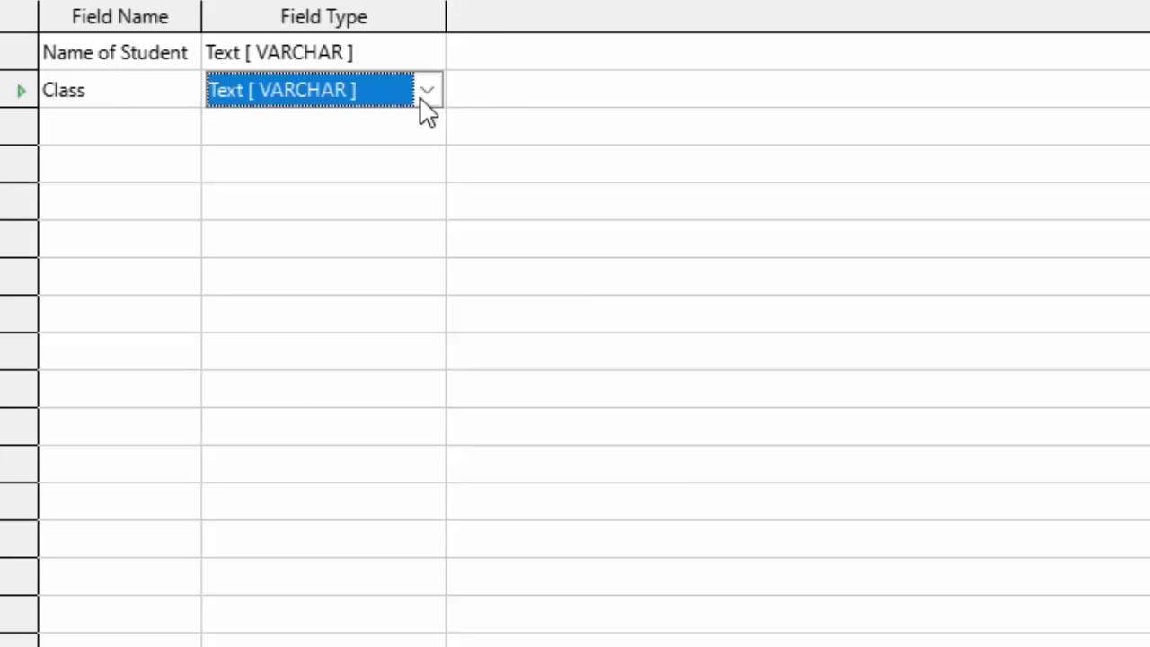
left_click(427, 94)
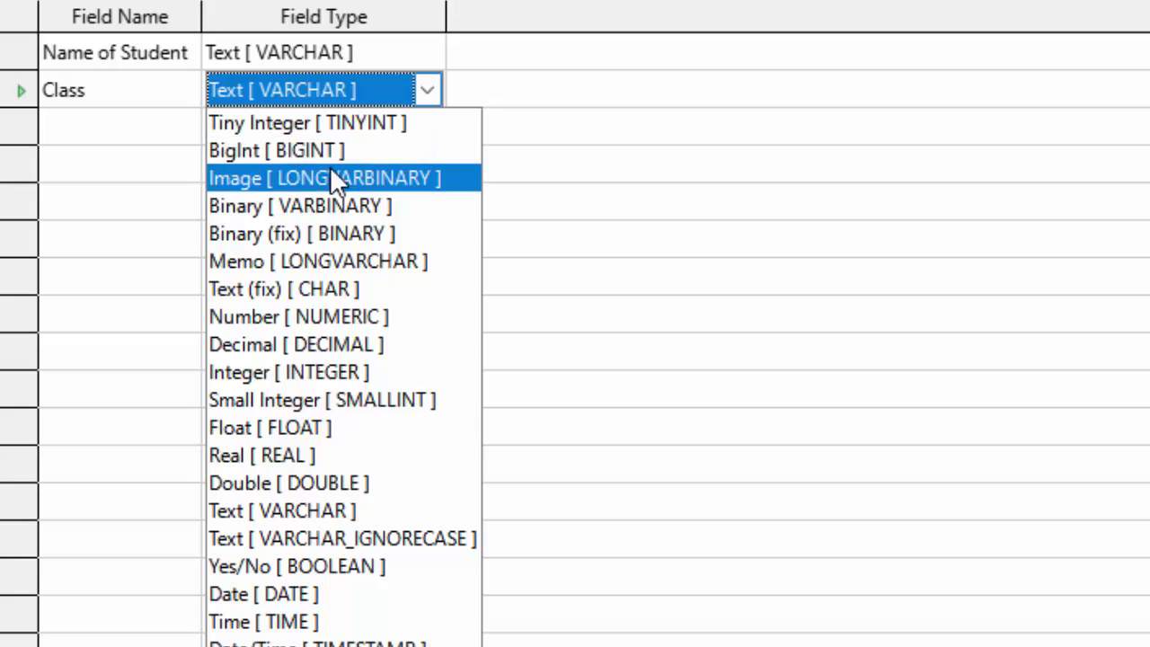
left_click(600, 179)
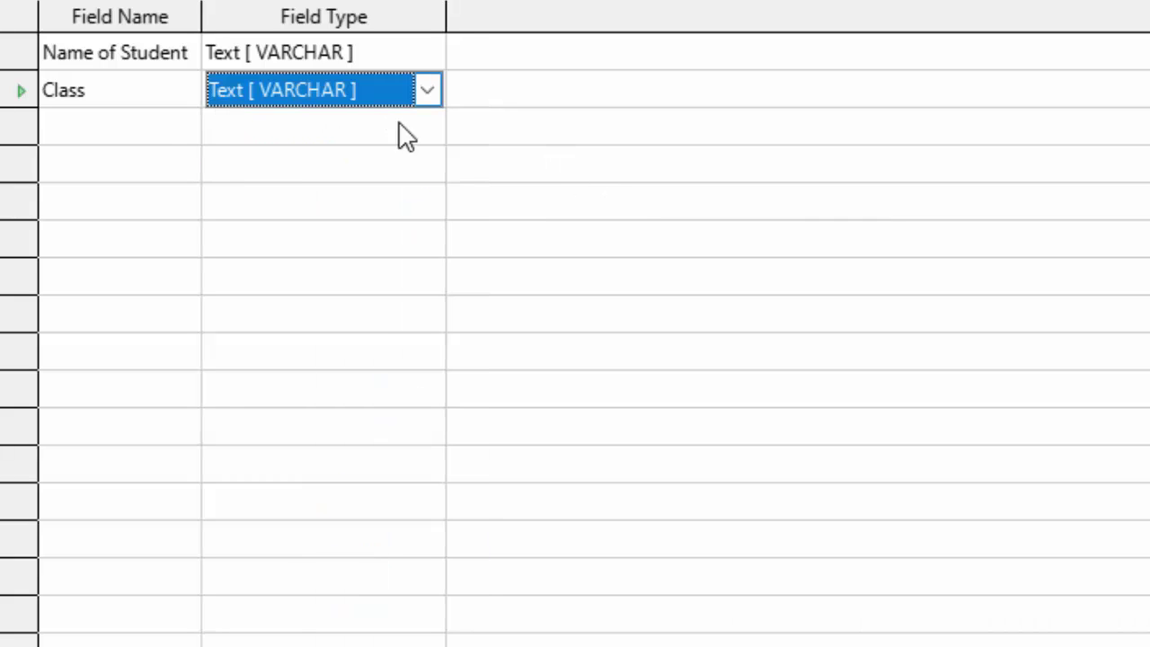
left_click(99, 128)
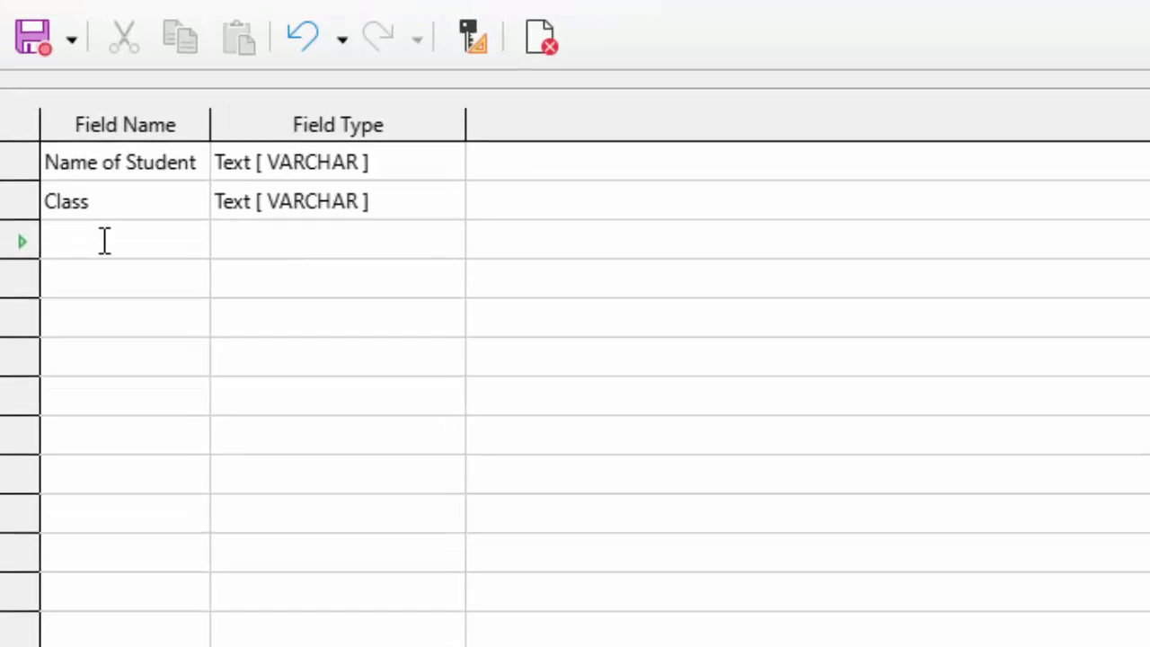
Step: Enter 'Roll number' as the third field name, left as Text [VARCHAR]
type("R")
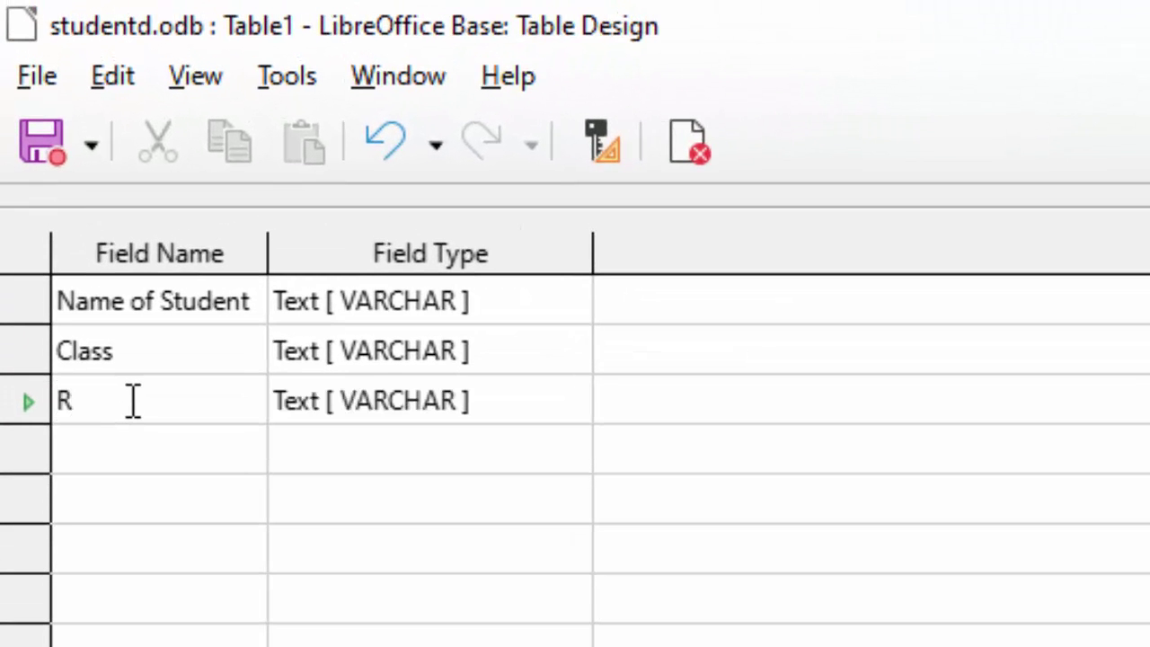
type("oll nu")
type("mber")
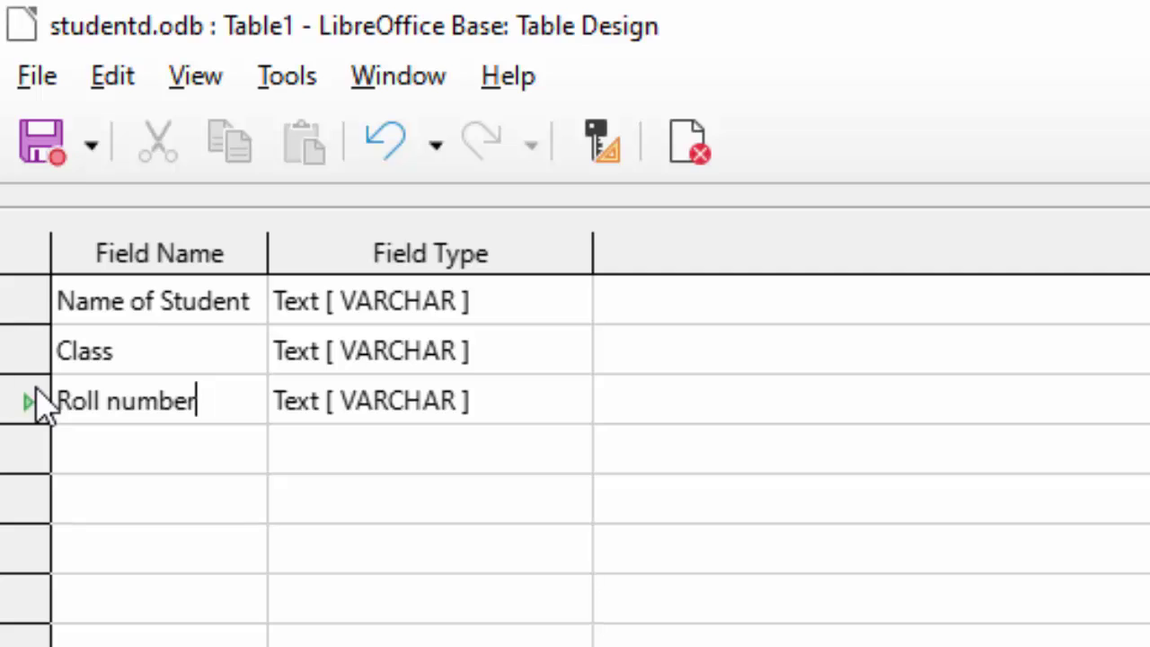
Step: Set Roll number as the primary key and save the table as Table1
right_click(36, 405)
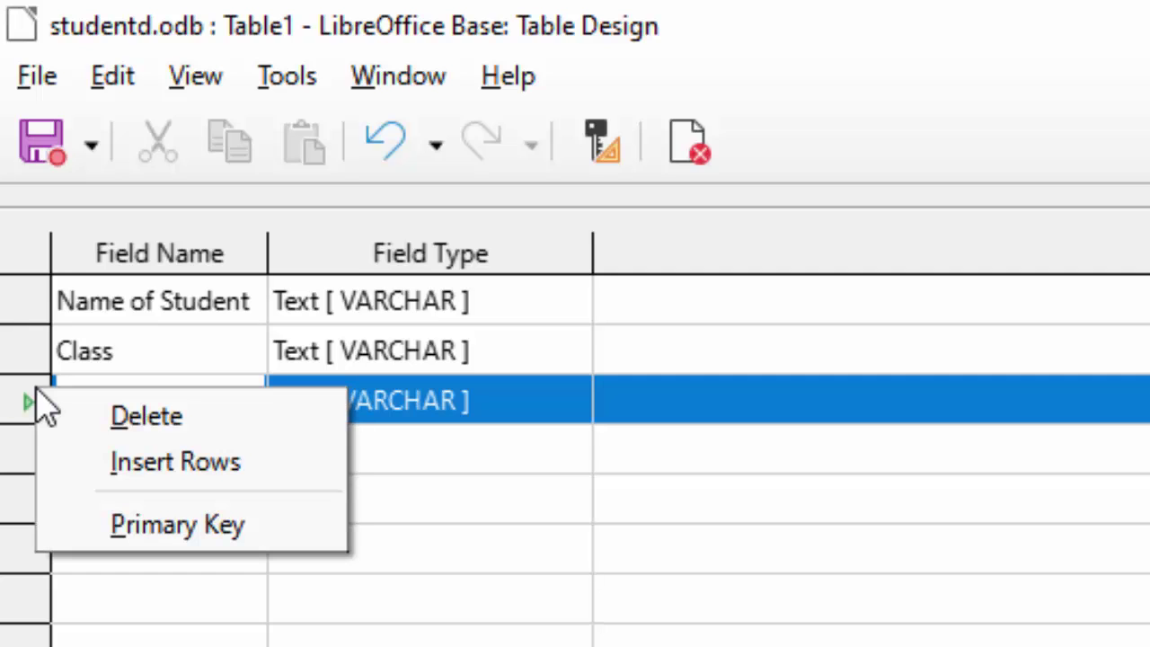
left_click(606, 175)
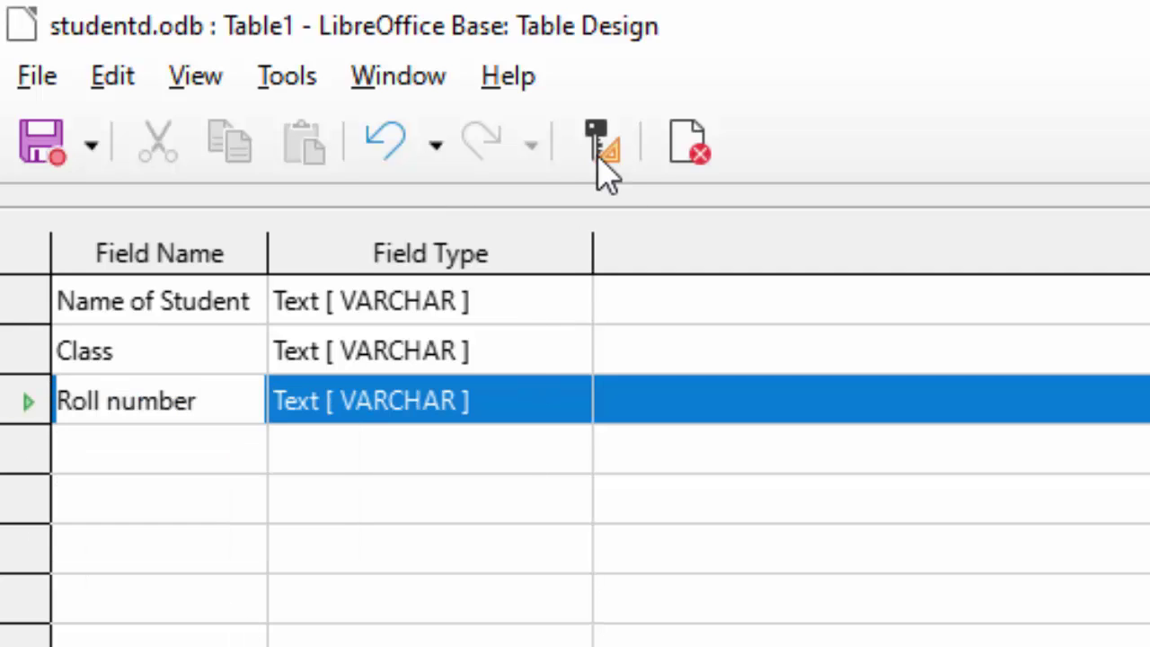
left_click(598, 167)
right_click(49, 402)
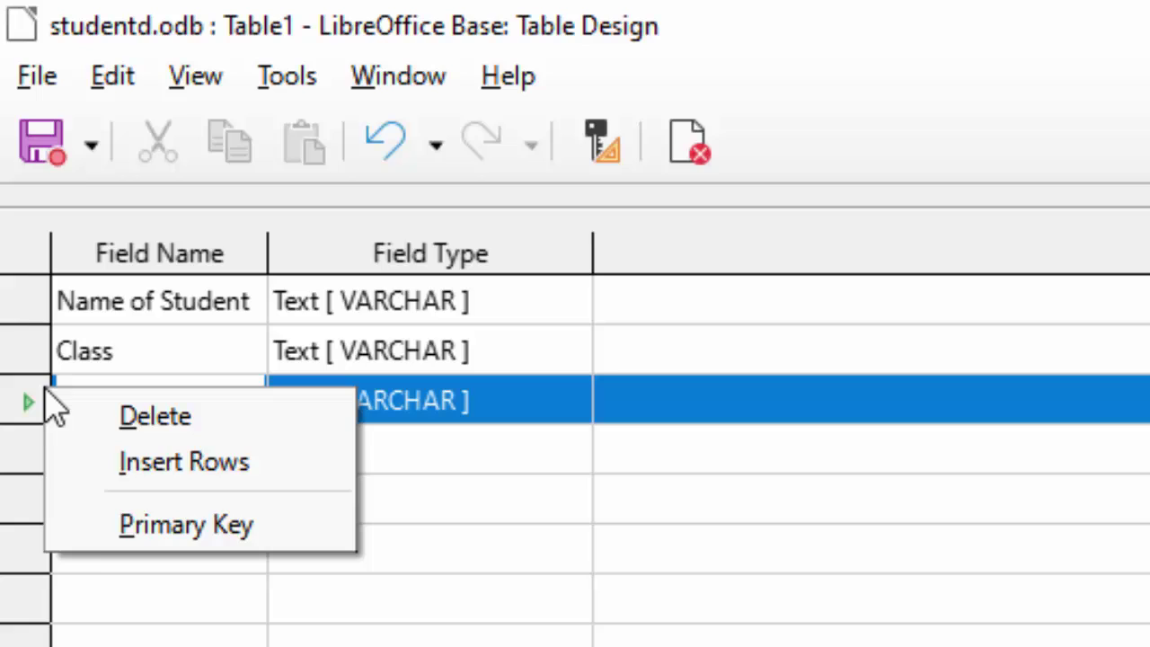
left_click(90, 535)
left_click(123, 409)
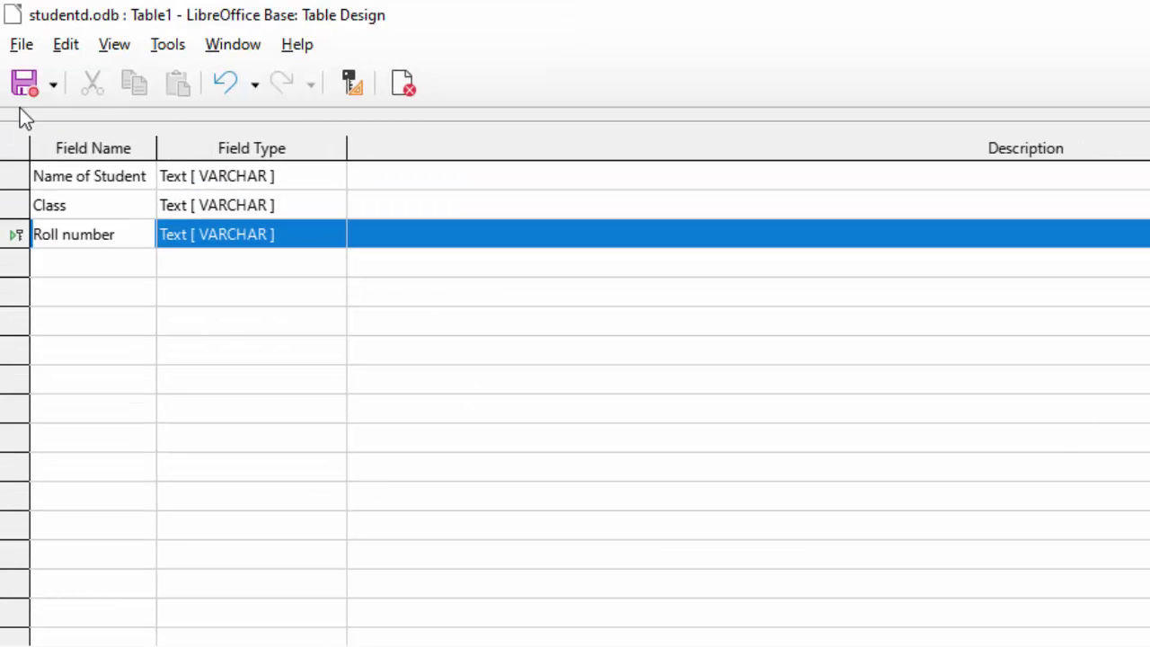
left_click(25, 88)
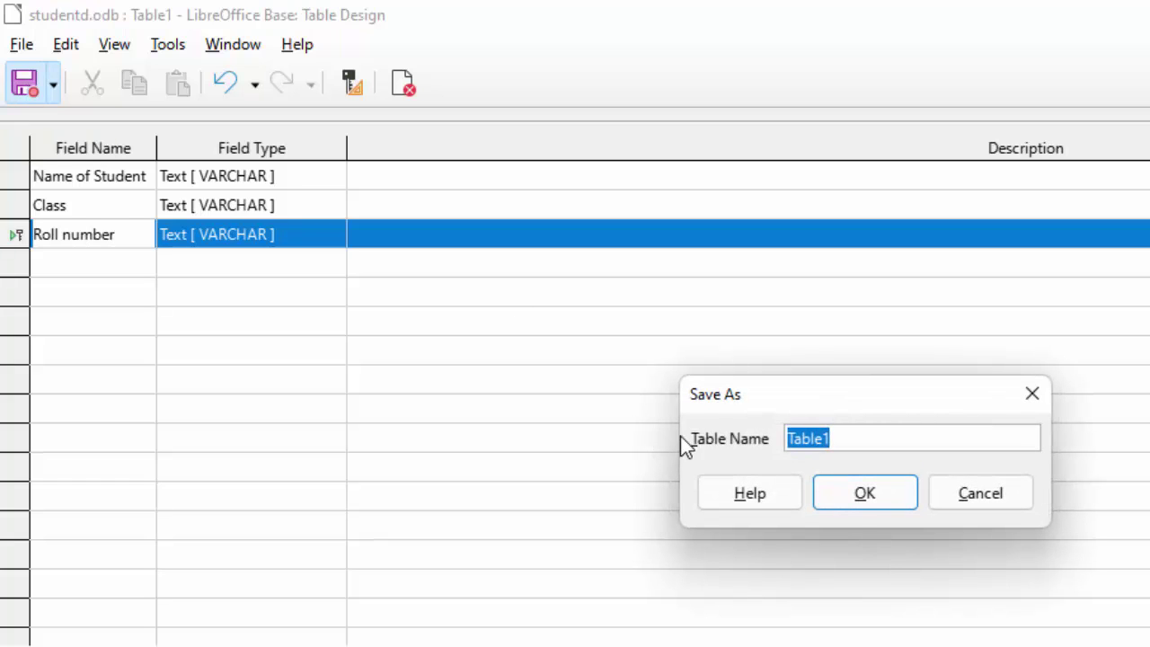
left_click(852, 501)
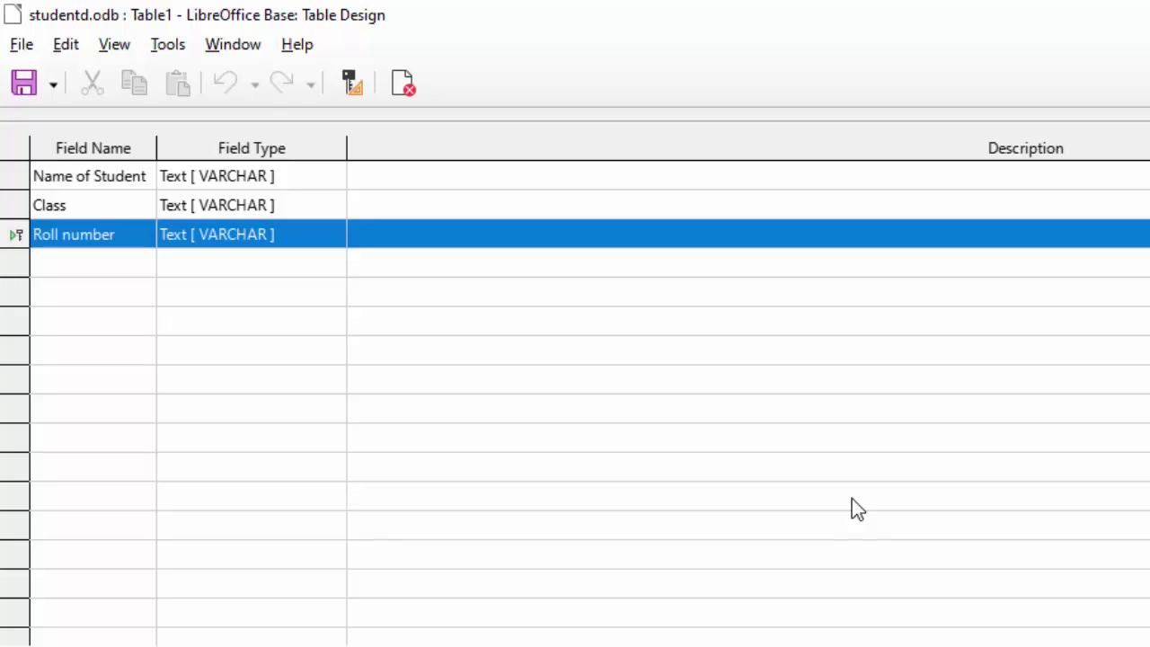
Step: Describe Name of Student as 'Set of charct' and Class as 'This field contains number as well as text also', then save
left_click(454, 181)
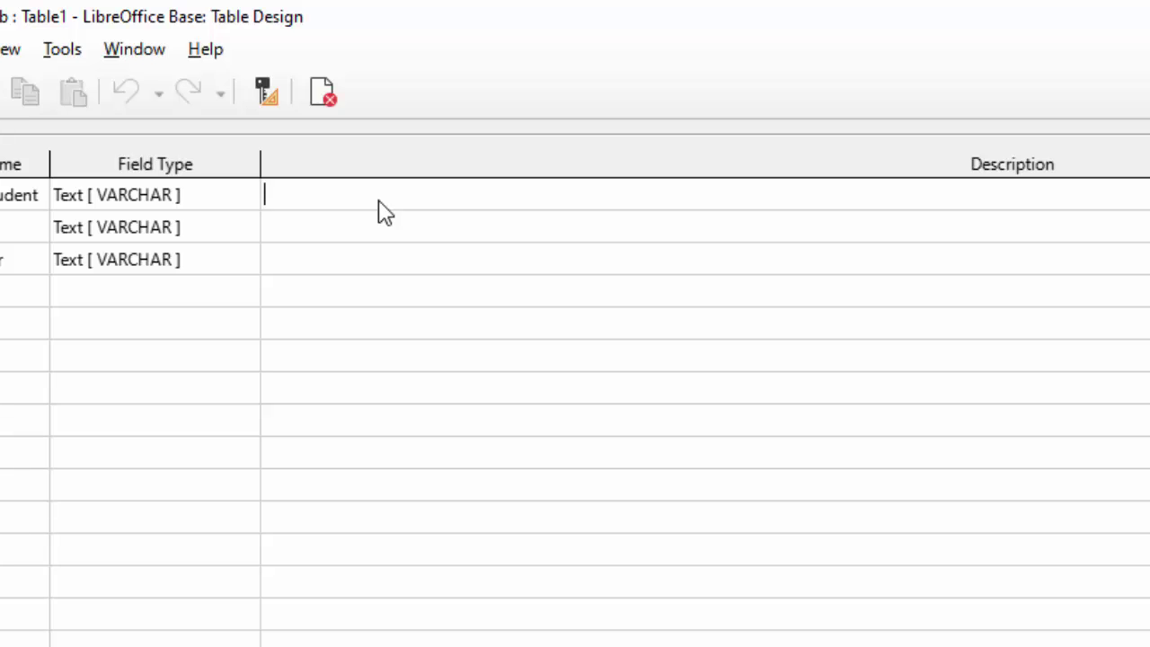
type("Set")
type(" of ch")
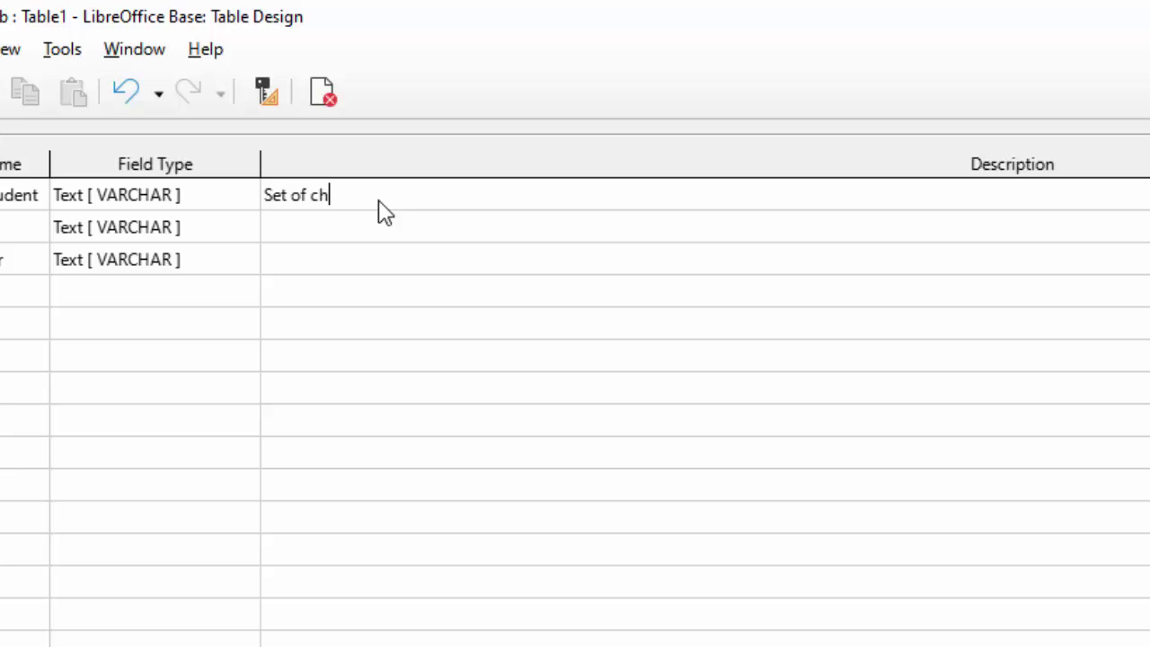
type("arcters")
left_click(354, 231)
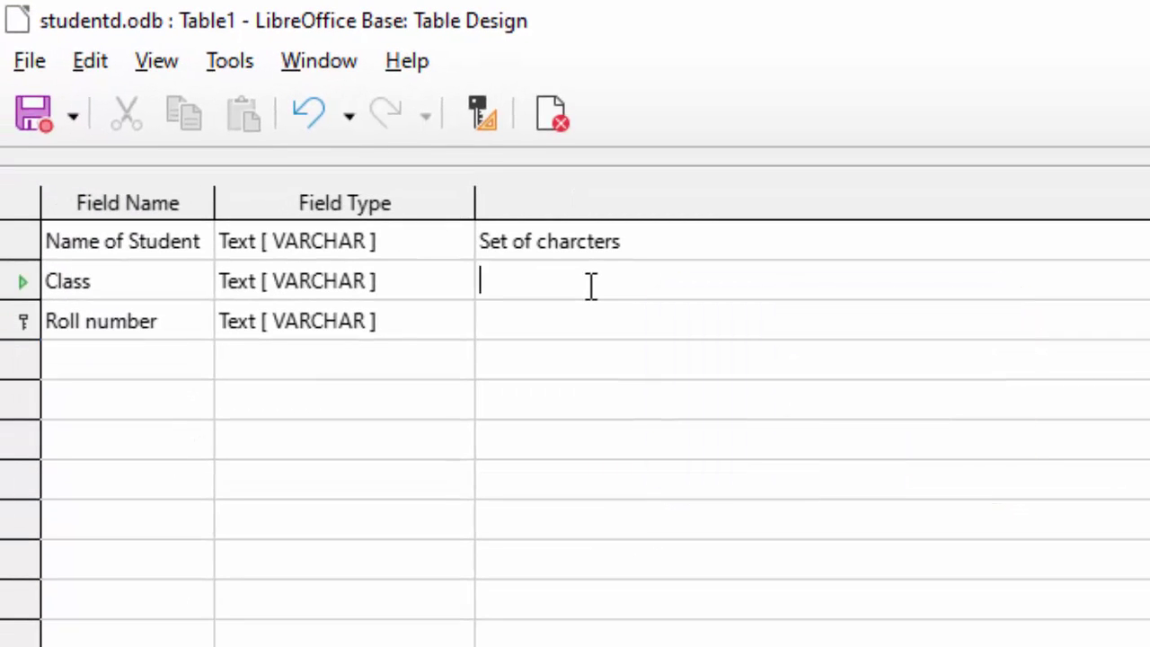
type("Thi")
type("s fie")
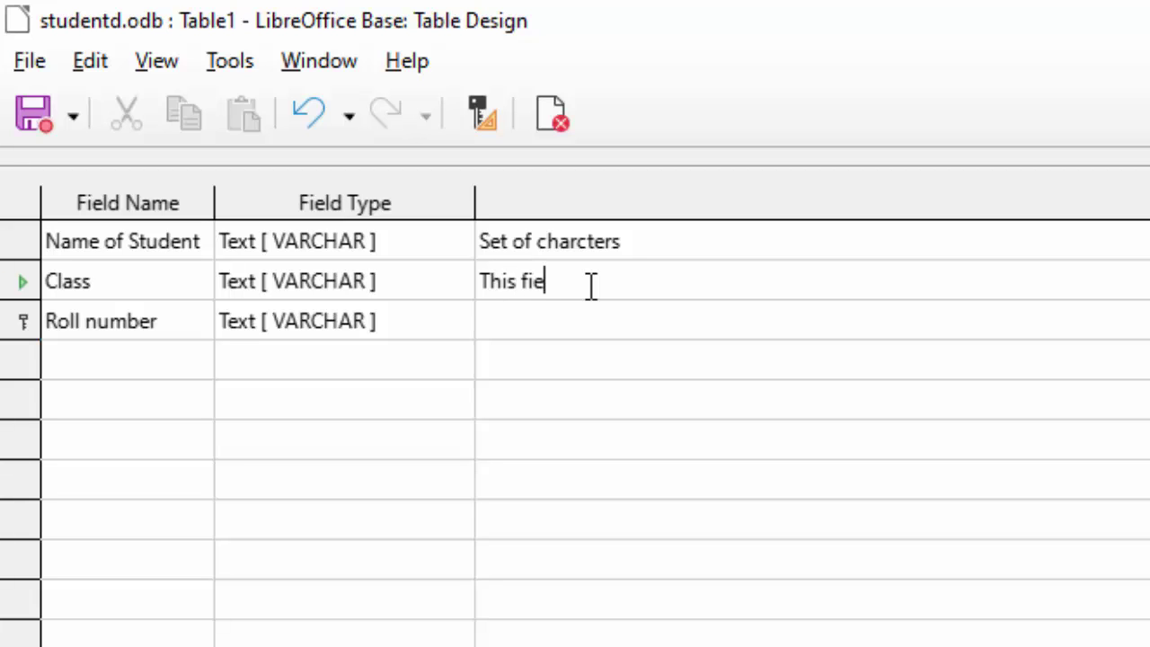
type("ld contains number as well as text als")
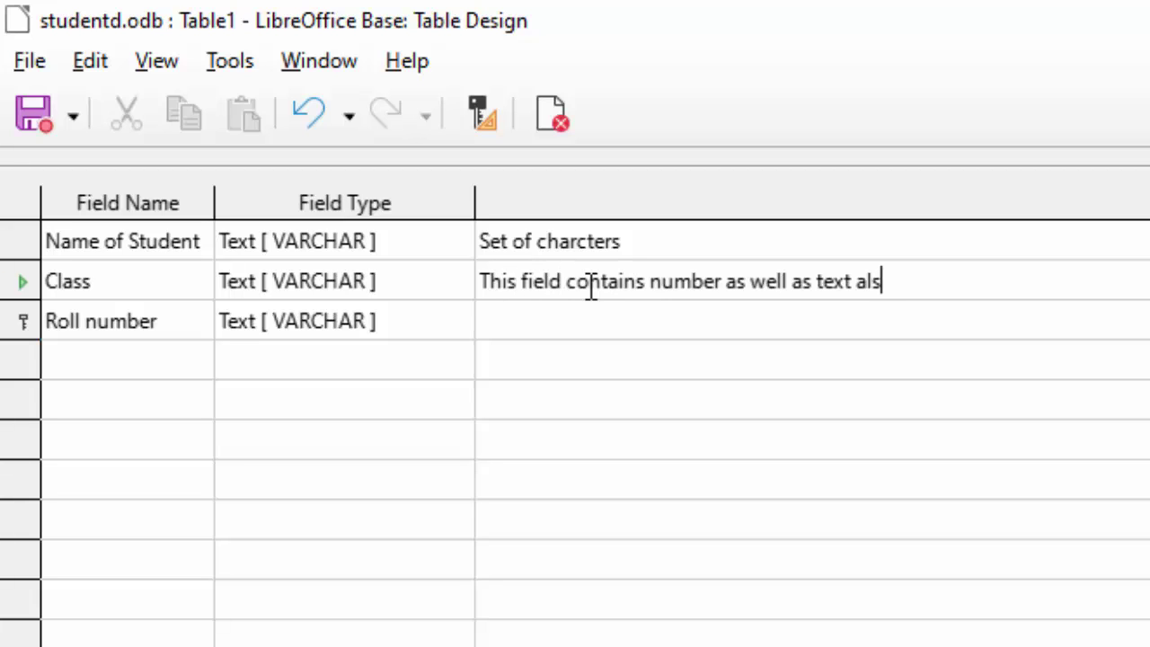
type("o")
left_click(34, 114)
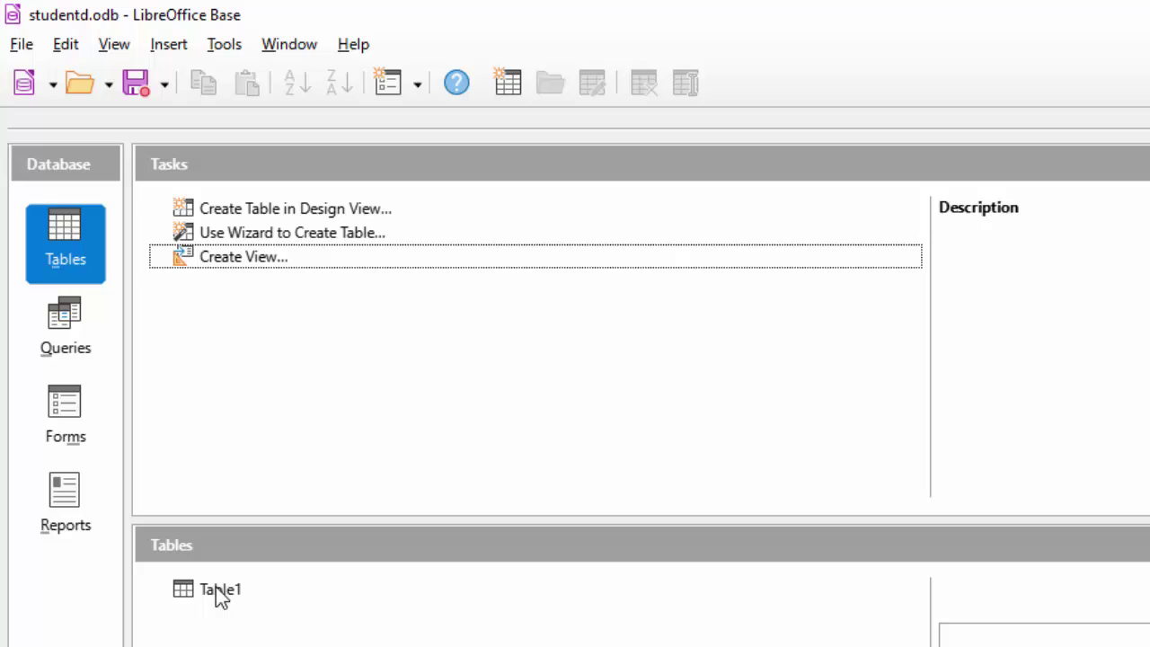
Step: Open Table1 and enter the first record: Ram, class VIII, roll number 1
double_click(216, 587)
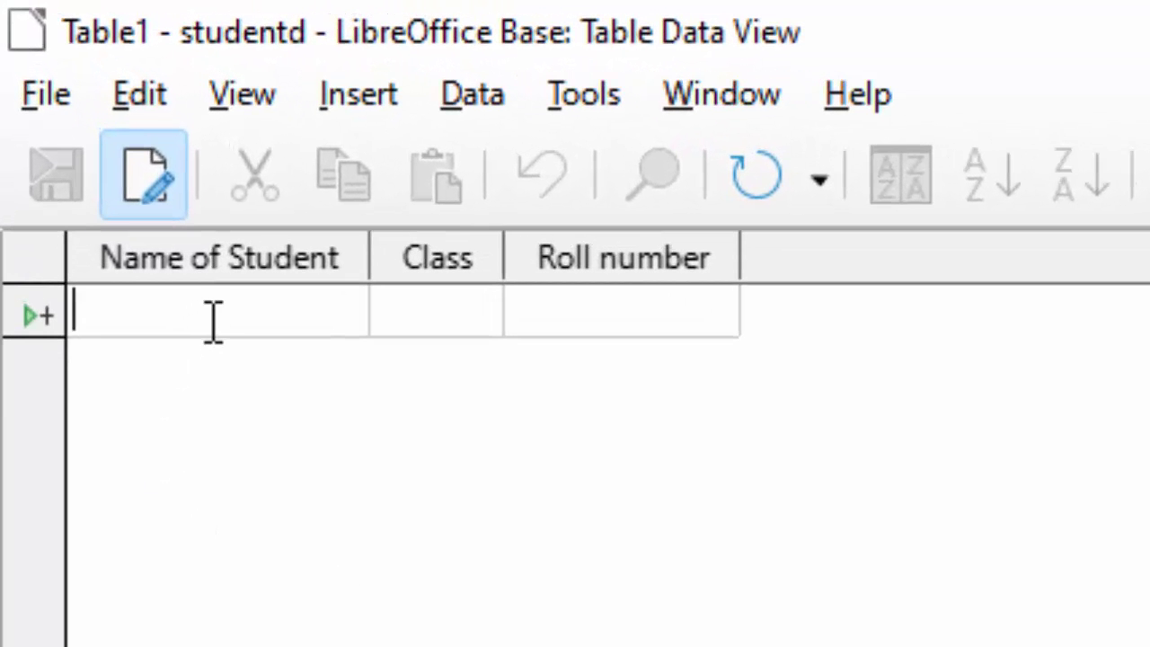
type("Ram")
key("Tab")
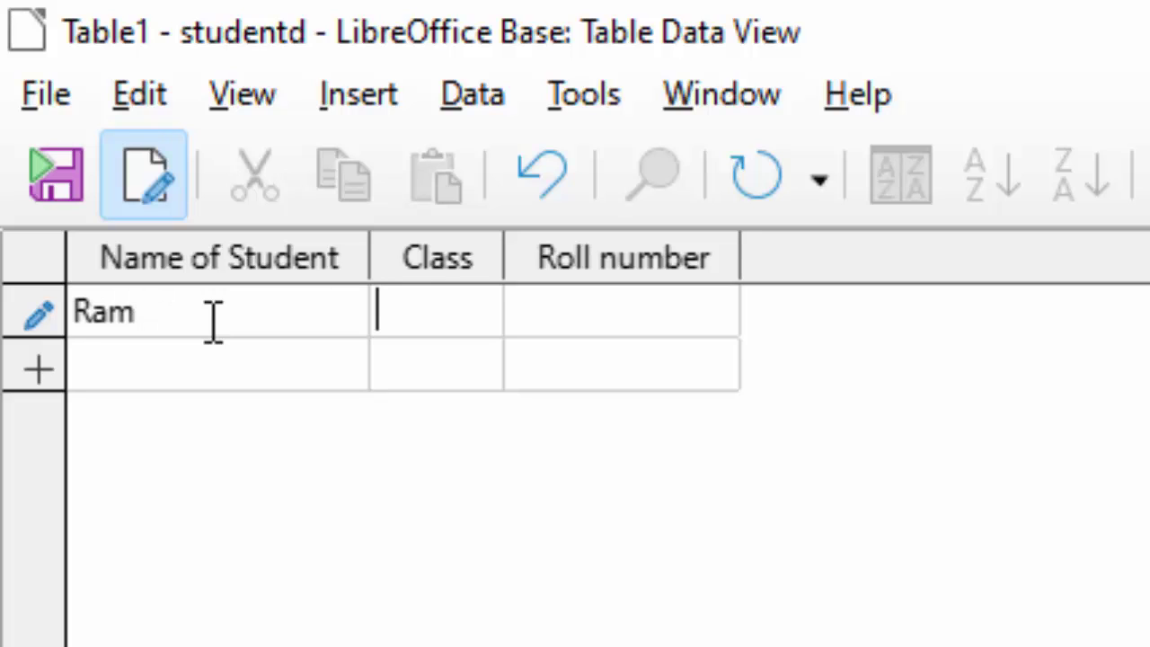
type("VI ")
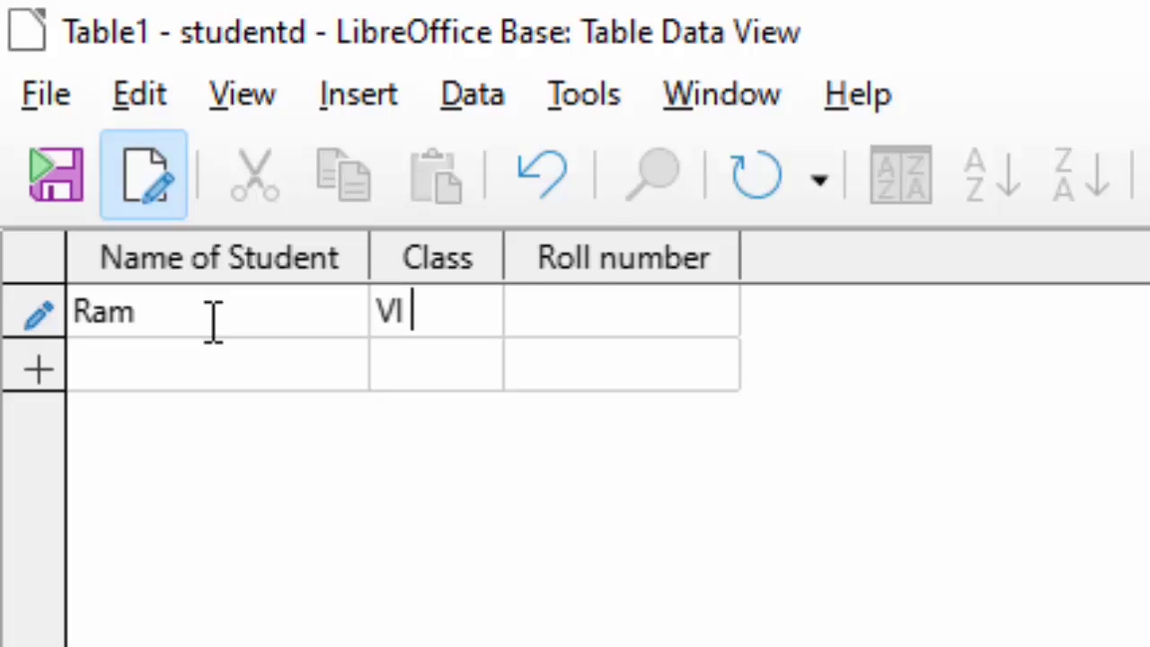
type("II")
key("Tab")
type("1")
key("Tab")
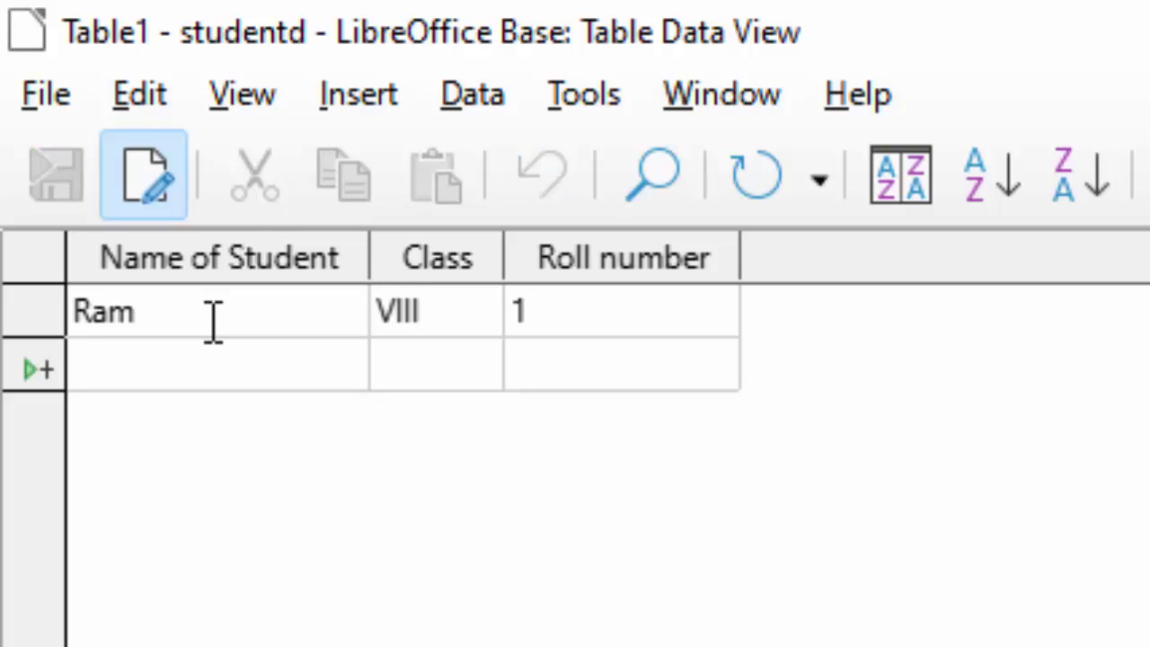
Step: Start the second record with the name Shyam, a class and a roll number
type("Shy")
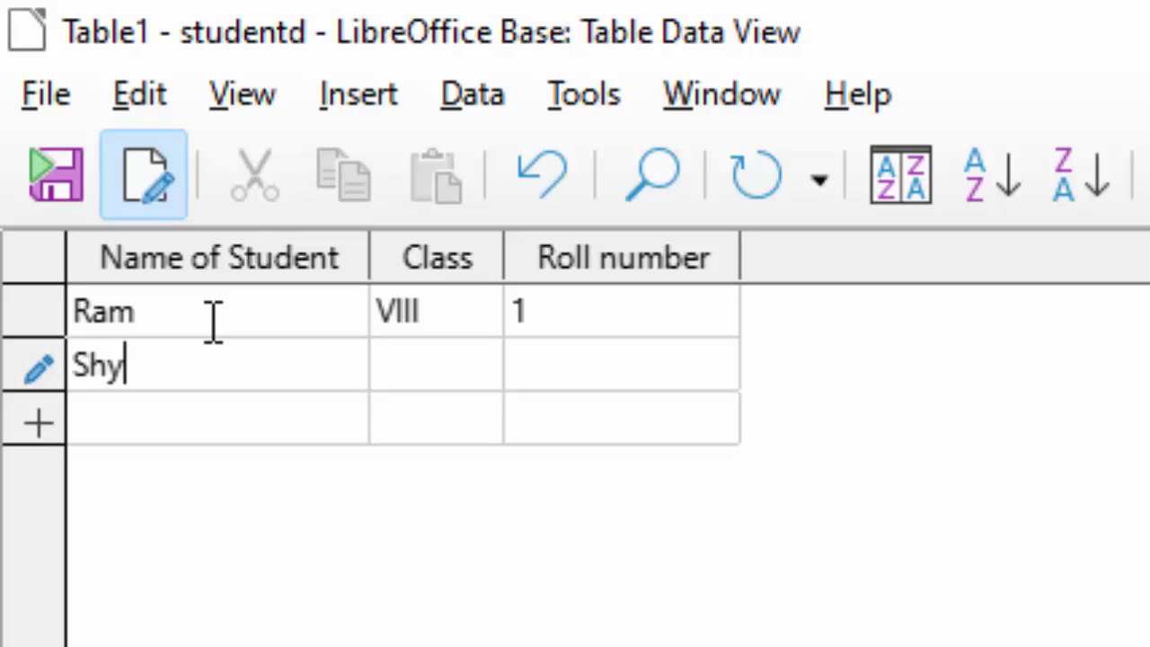
type("am")
key("Tab")
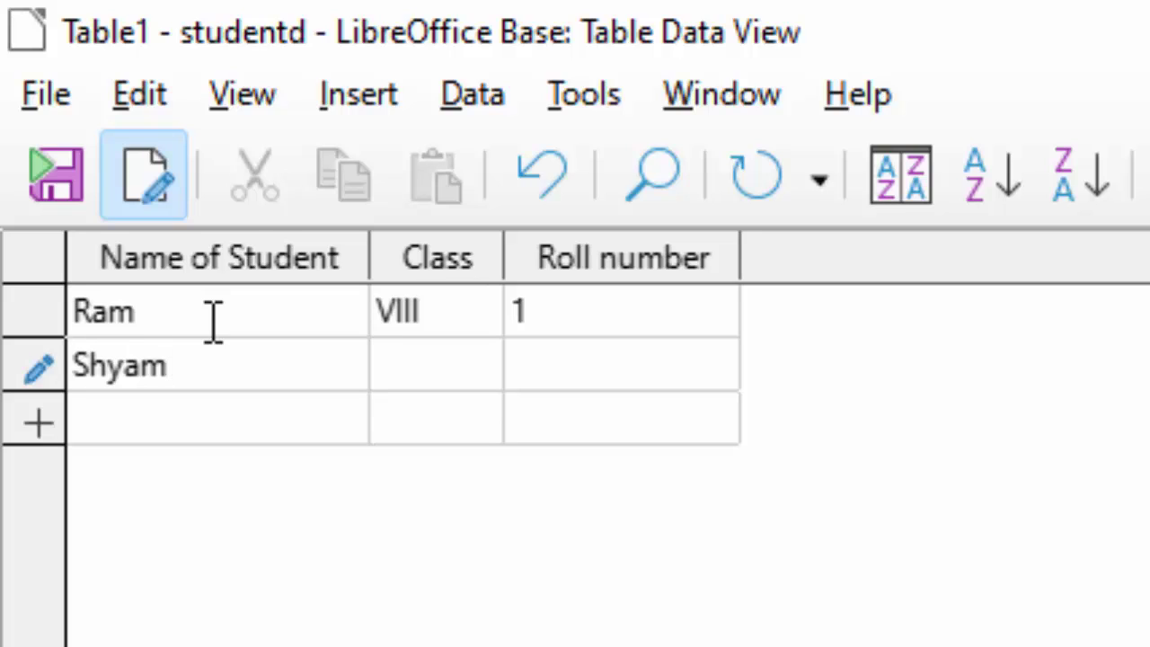
type("X")
type("II")
key("Tab")
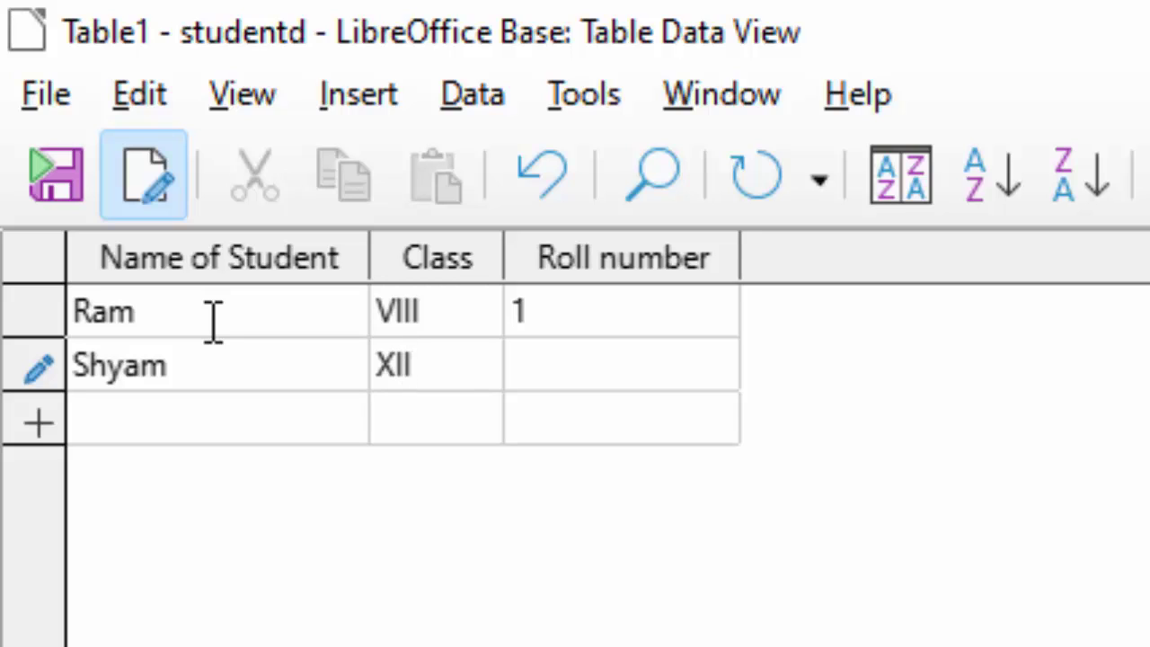
type("2")
key("BackSpace")
type("1")
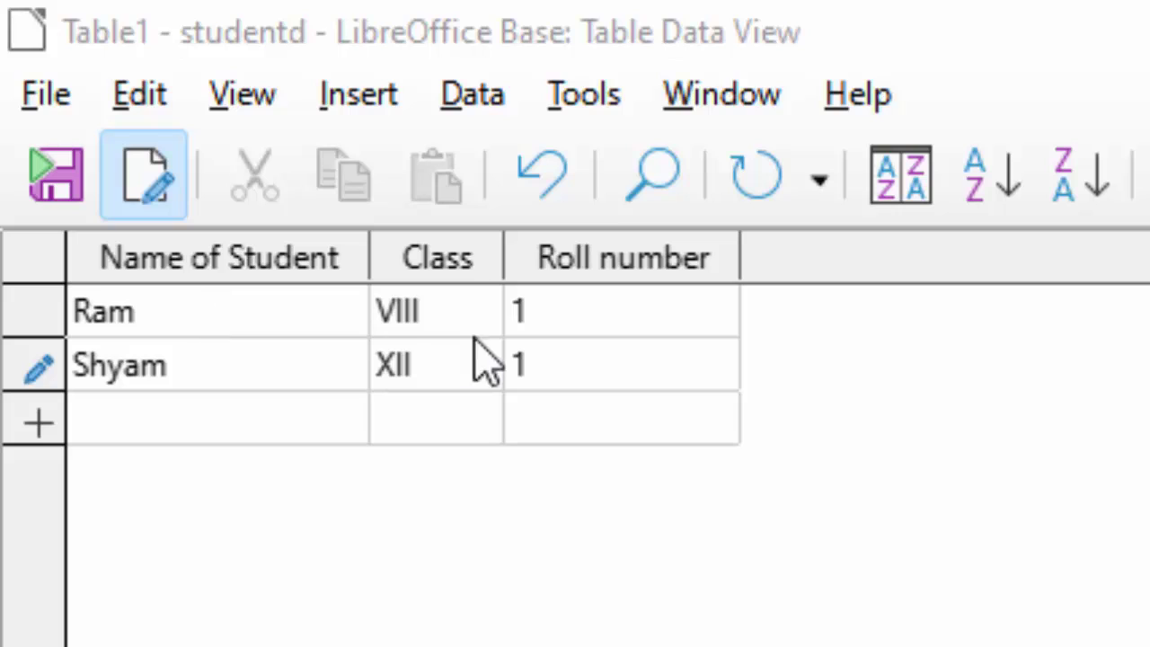
Step: Correct Shyam's roll number to 2 and class to VIII
key("alt+Tab")
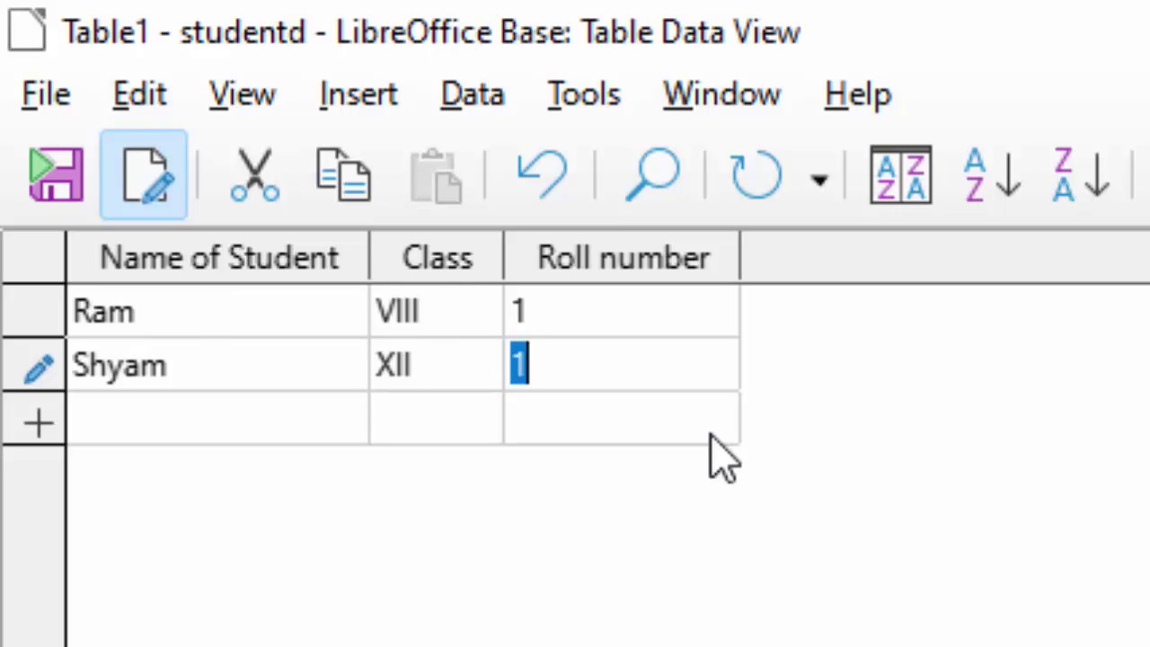
left_click(570, 381)
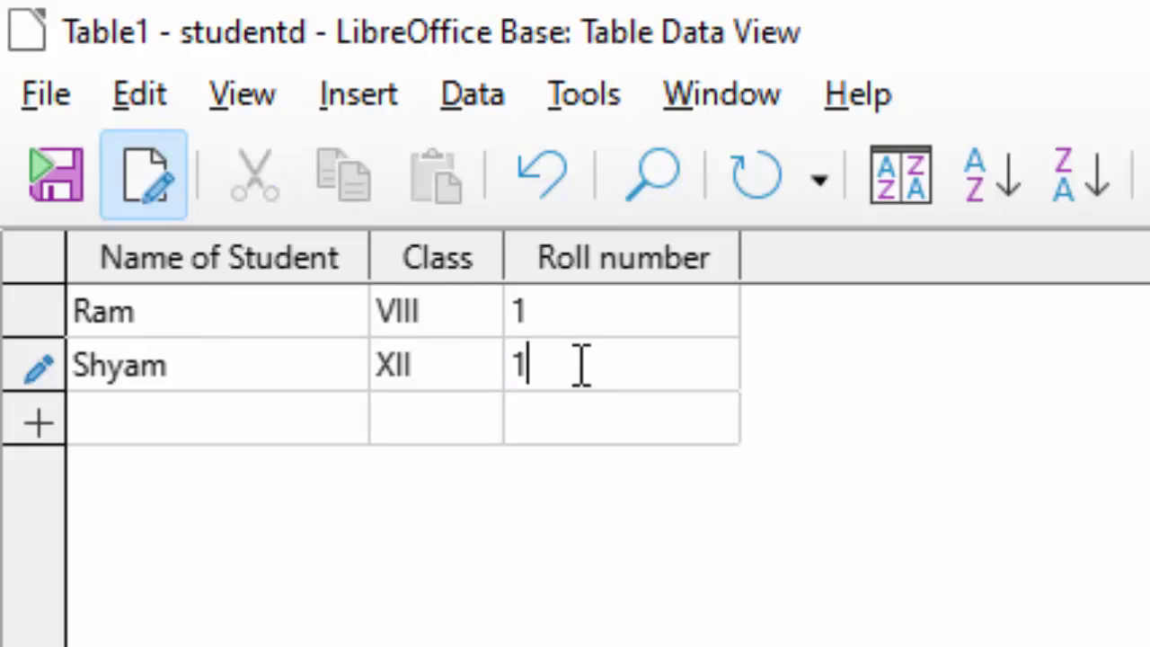
key("BackSpace")
type("2")
key("Tab")
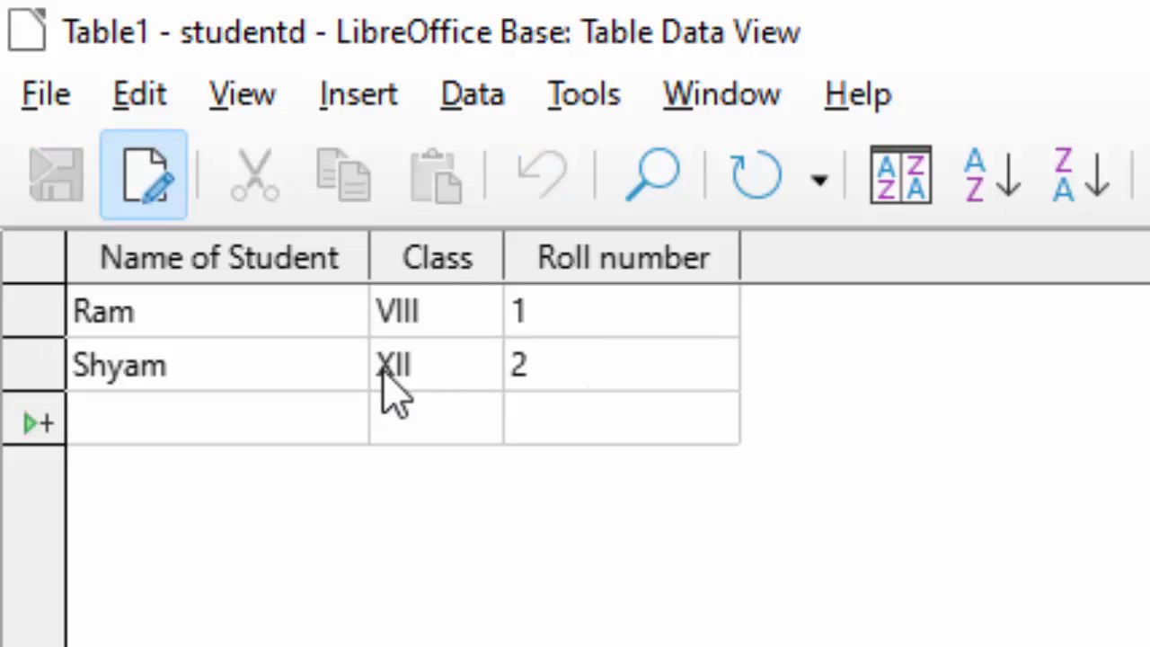
left_click(435, 372)
left_click(441, 368)
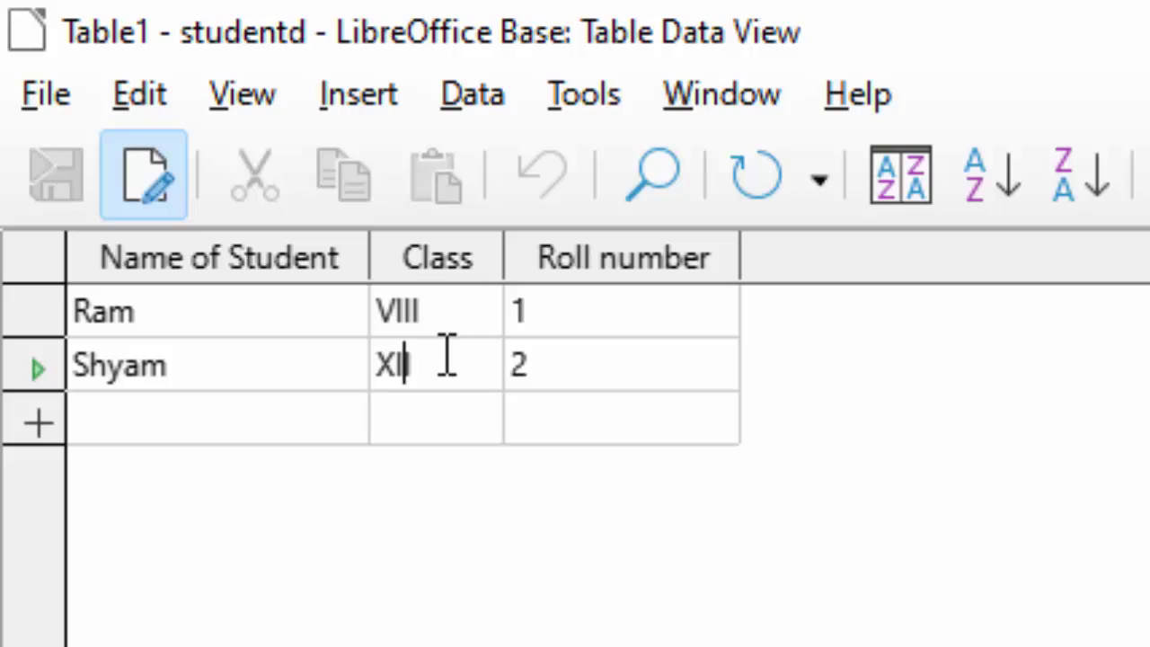
key("BackSpace")
key("BackSpace")
key("BackSpace")
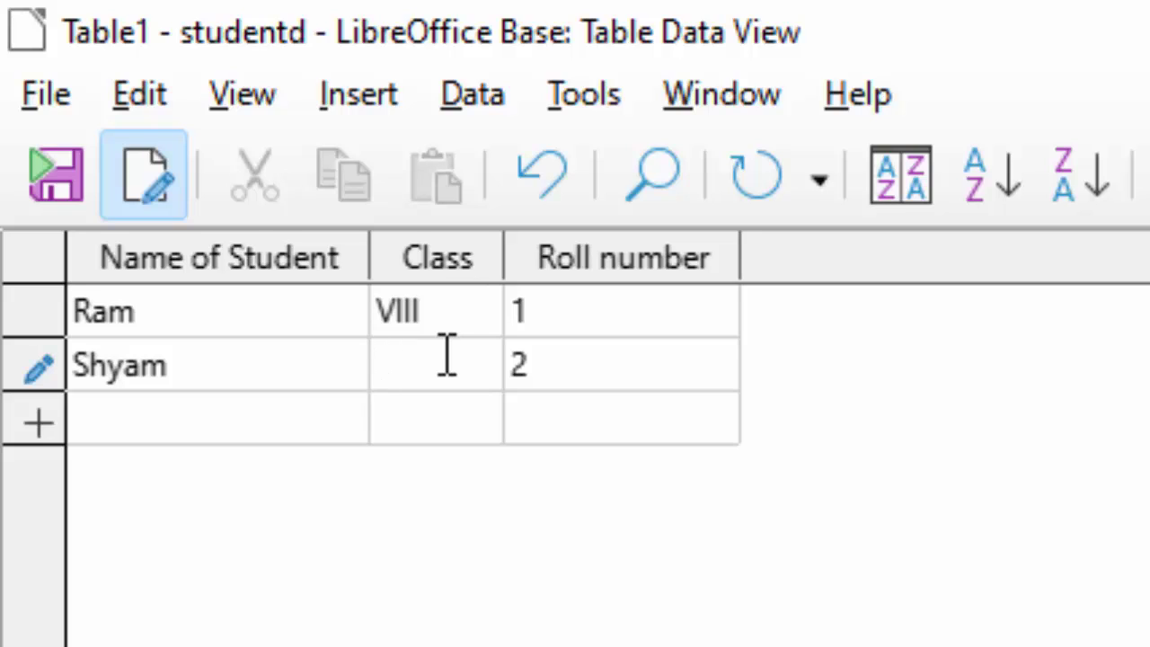
type("V")
type("III")
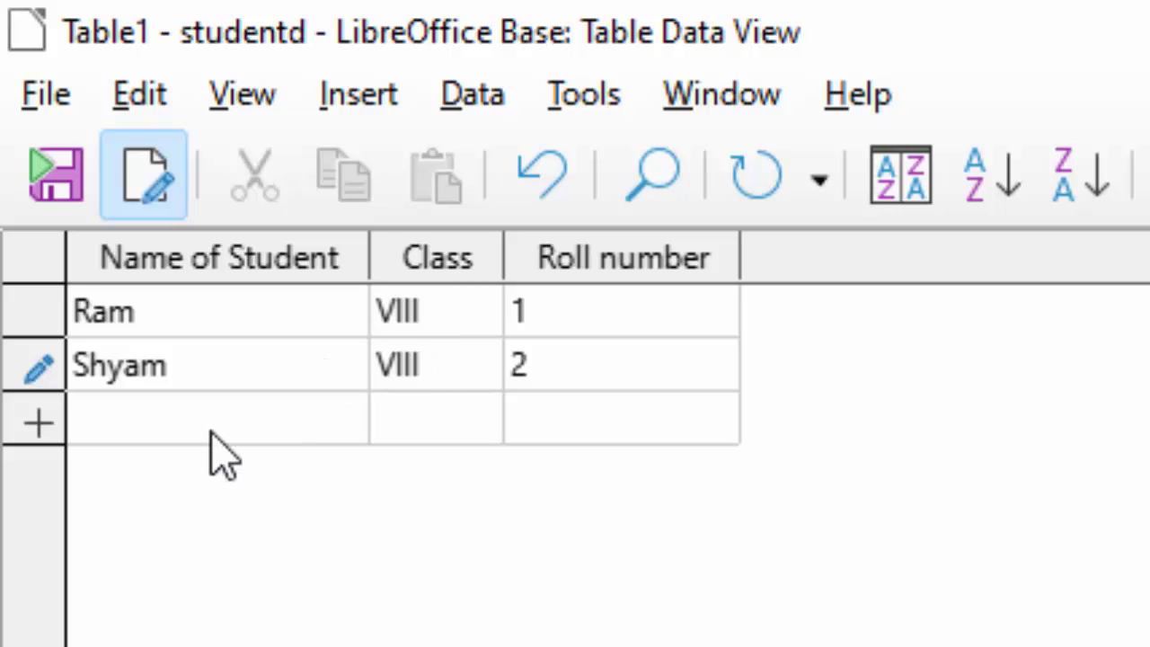
left_click(212, 431)
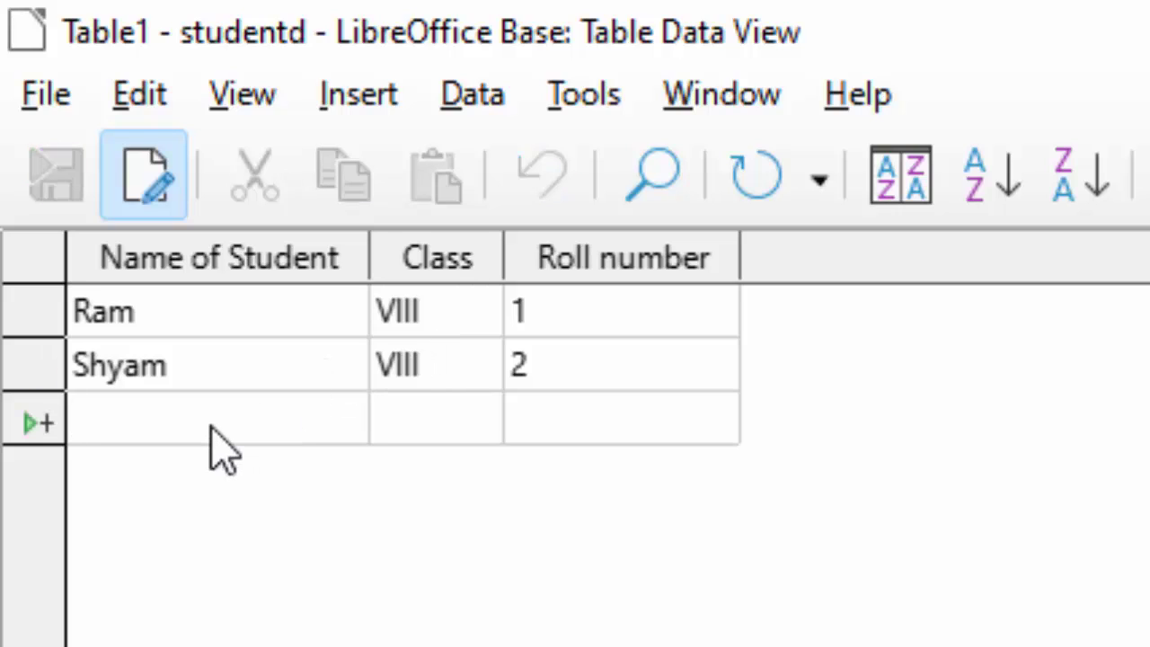
Step: Add Monu, class VIII, roll number 3, and close the table
type("Mon")
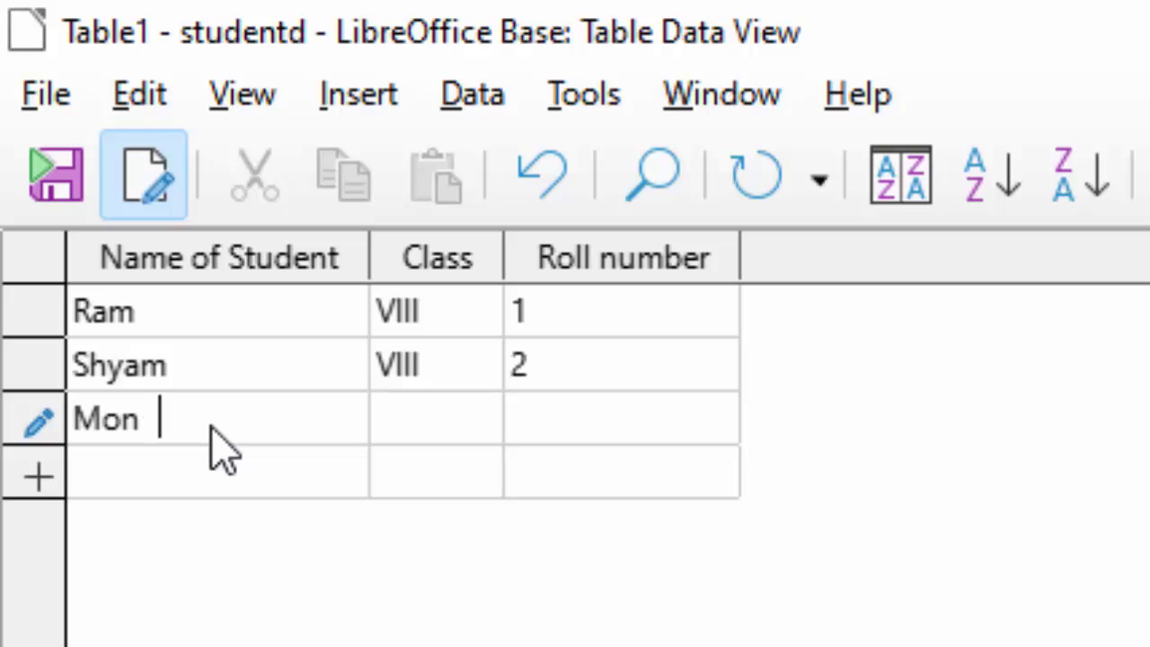
type("u")
key("Tab")
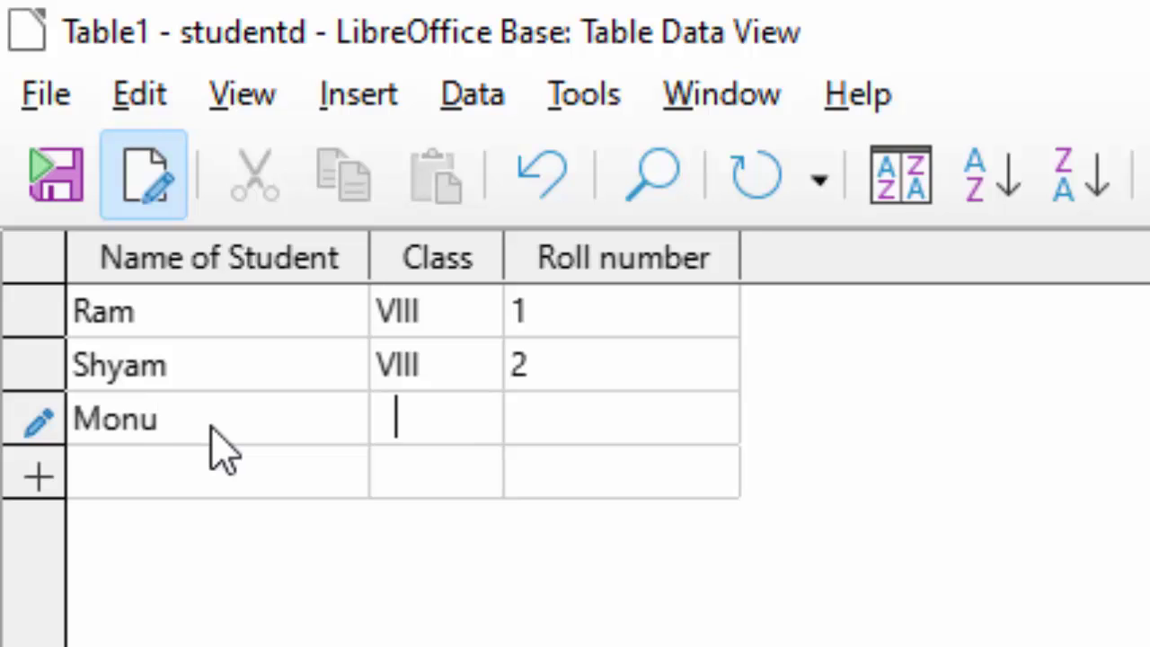
type("C")
key("BackSpace")
type("C")
type("II")
key("BackSpace")
key("BackSpace")
key("BackSpace")
type("V")
type("IIq")
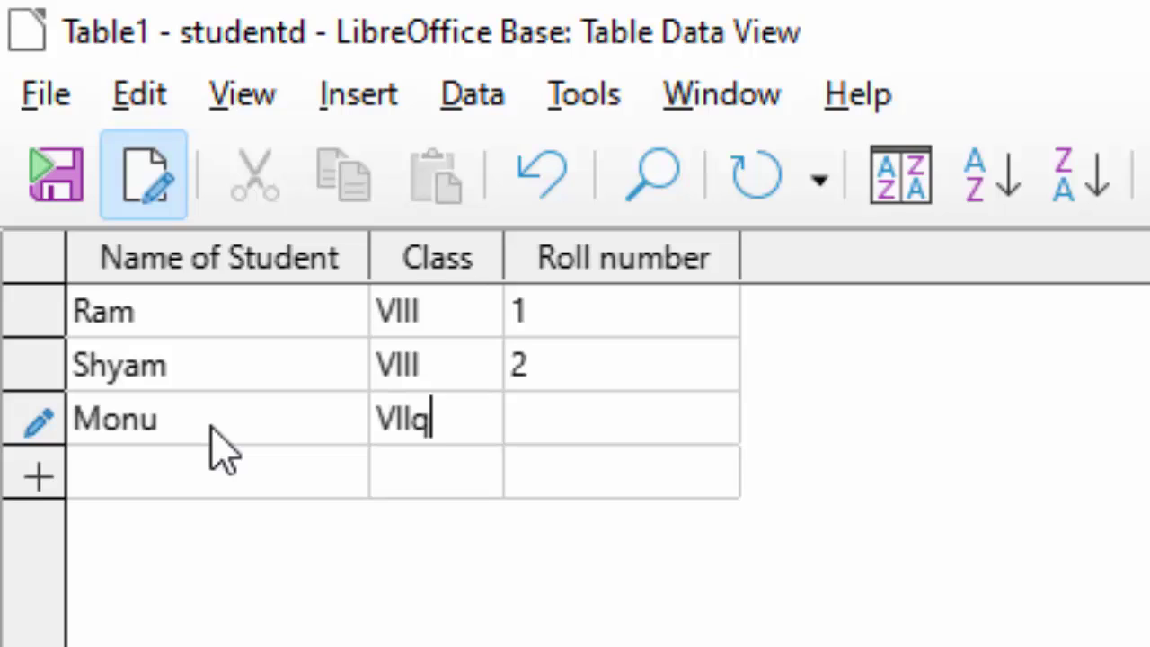
key("Left")
key("Delete")
type("I")
key("Tab")
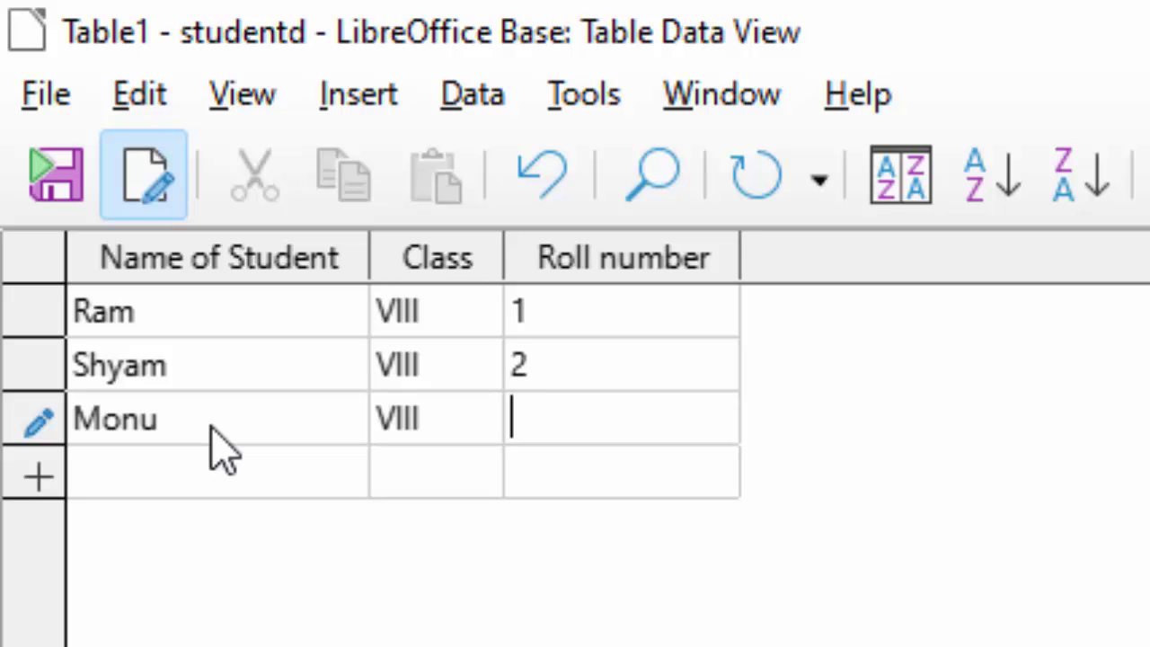
type("2")
key("BackSpace")
type("3")
key("Tab")
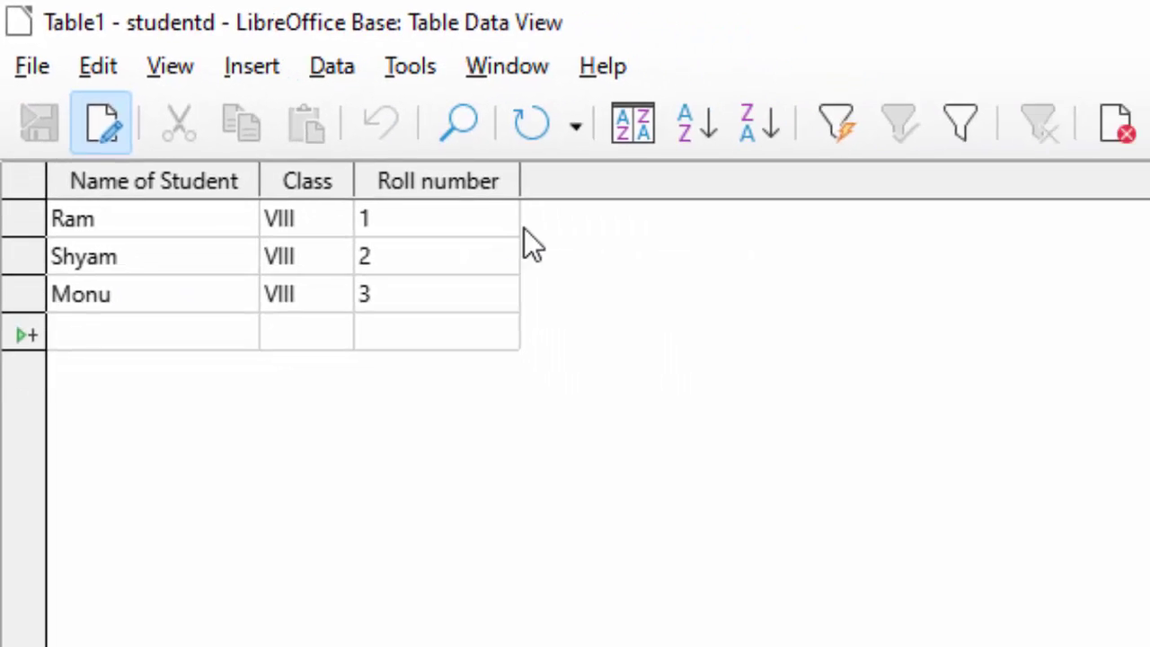
key("ctrl+w")
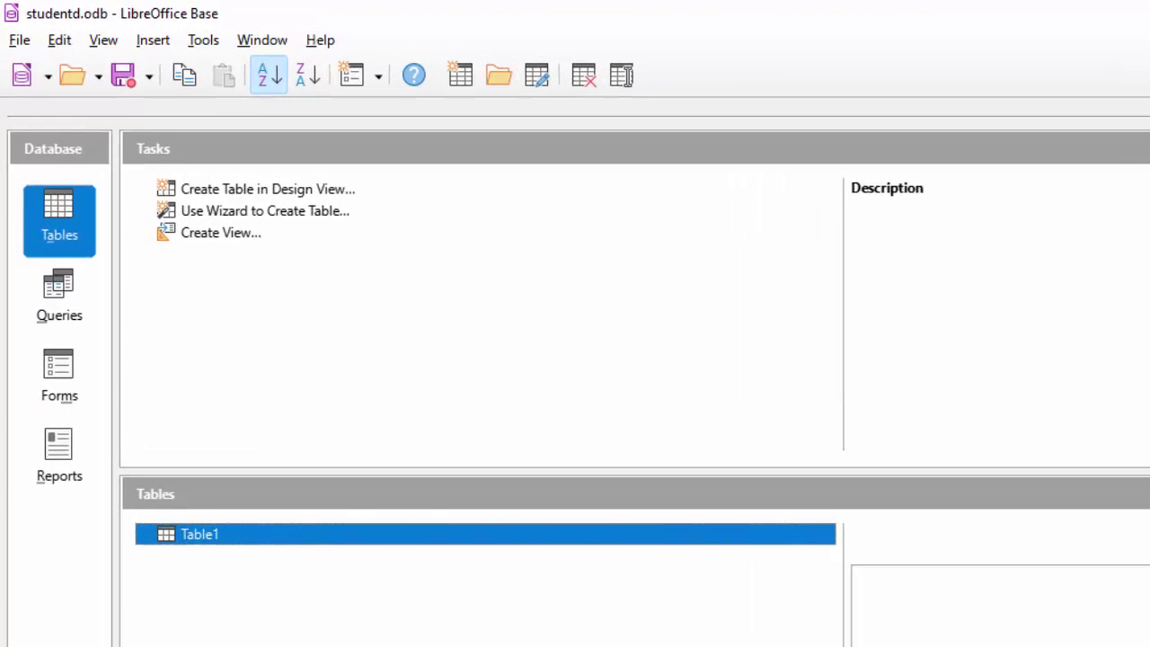
Step: Sort Table1's records ascending by Name of Student, then close the table's data view
double_click(448, 586)
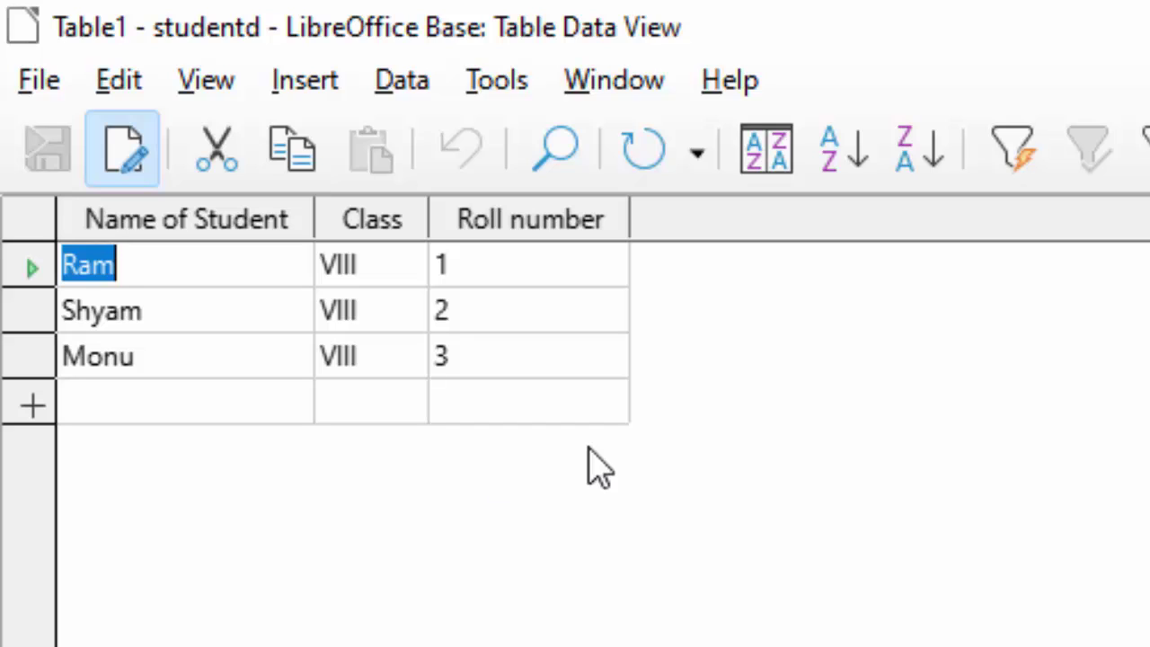
left_click(843, 160)
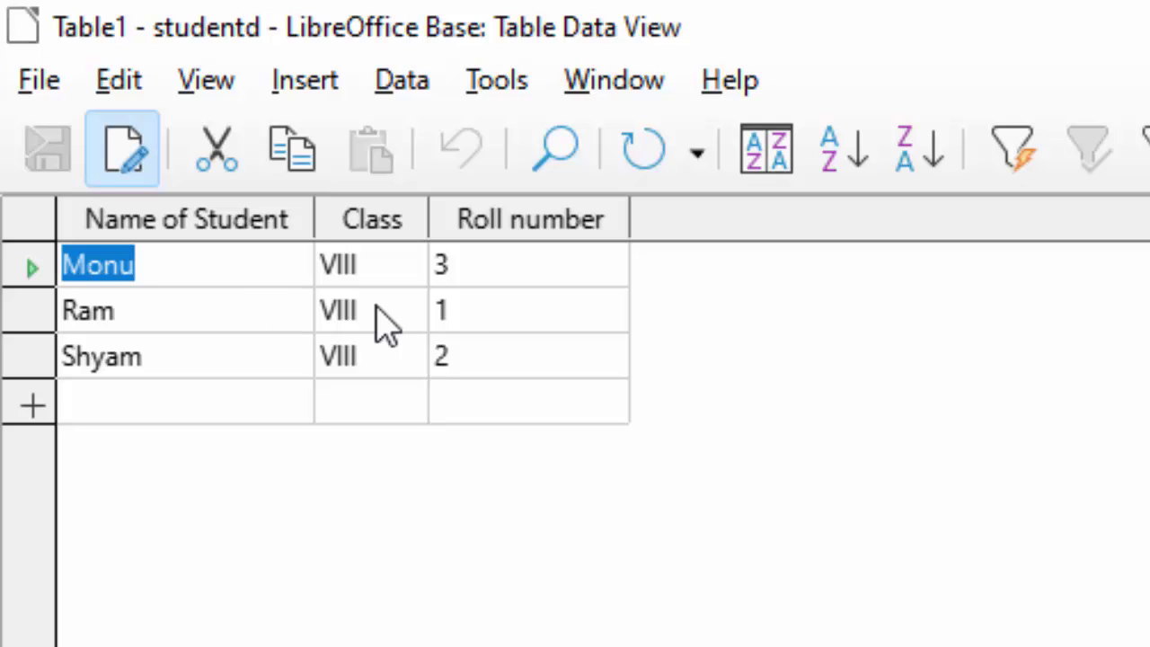
left_click(857, 176)
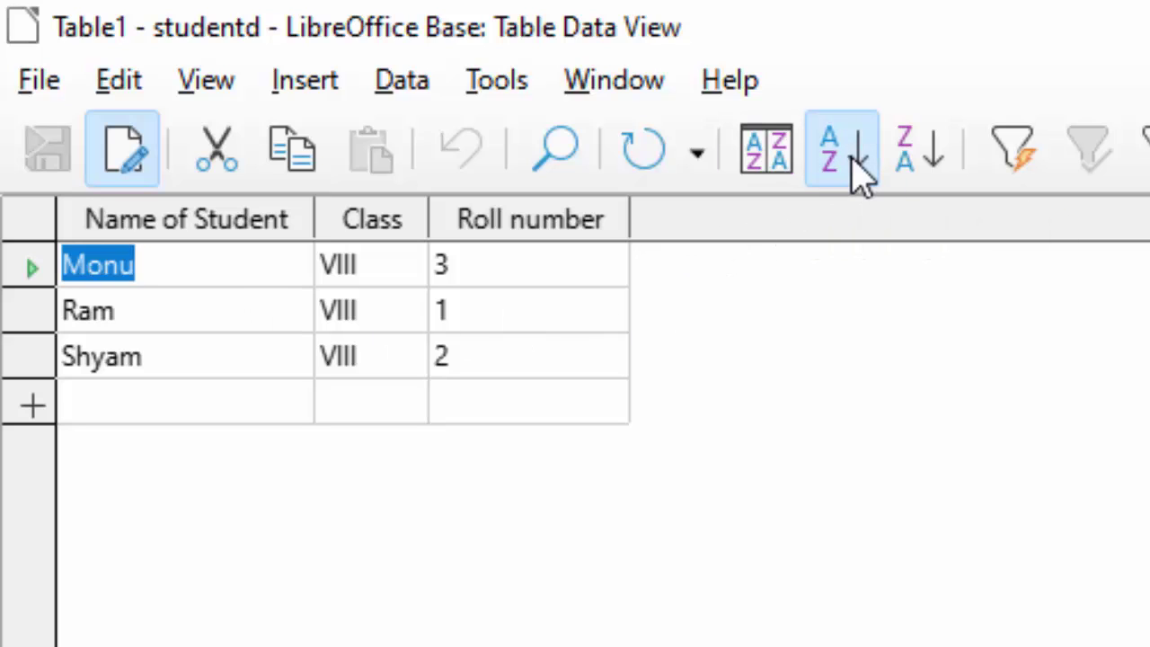
left_click(936, 162)
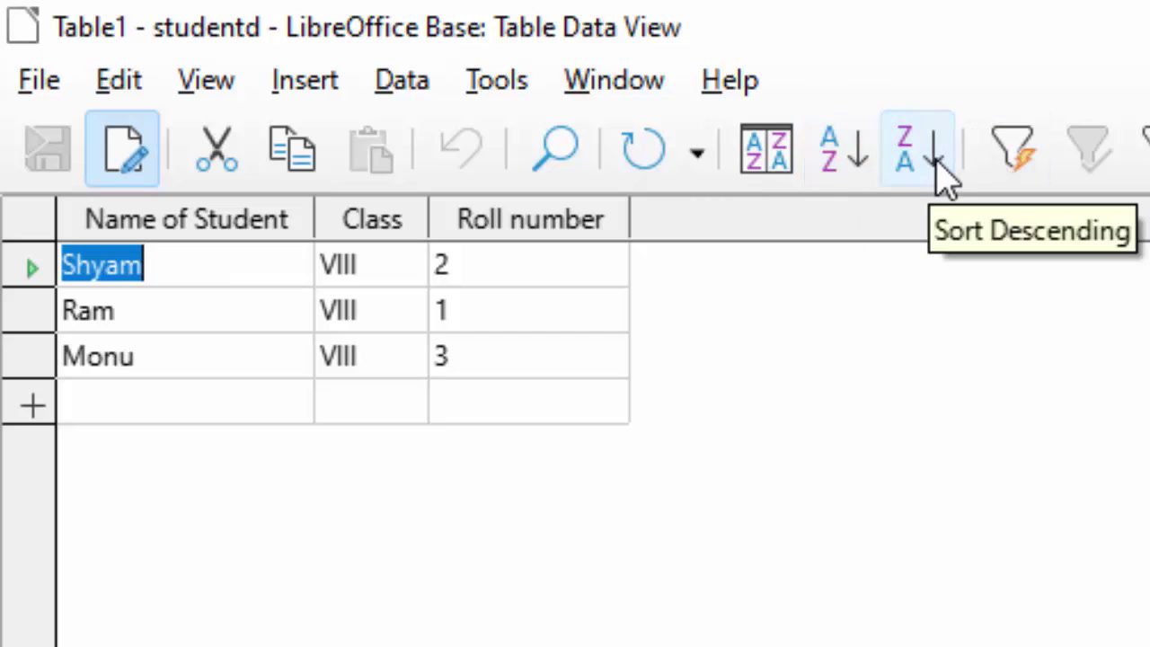
left_click(818, 173)
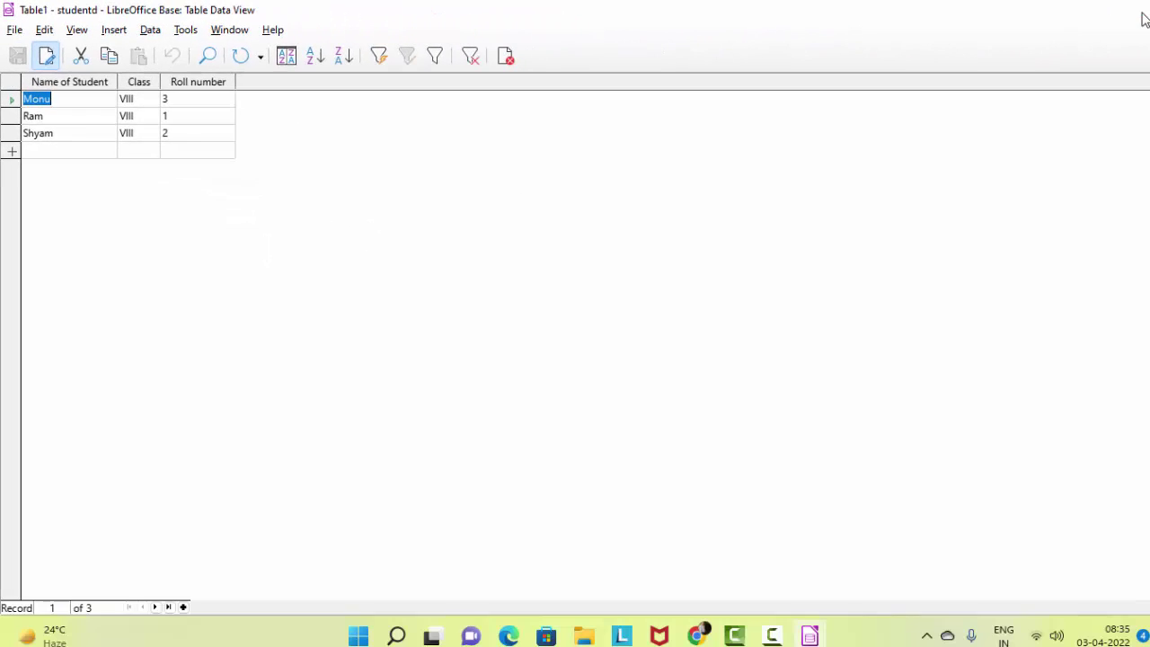
left_click(1144, 16)
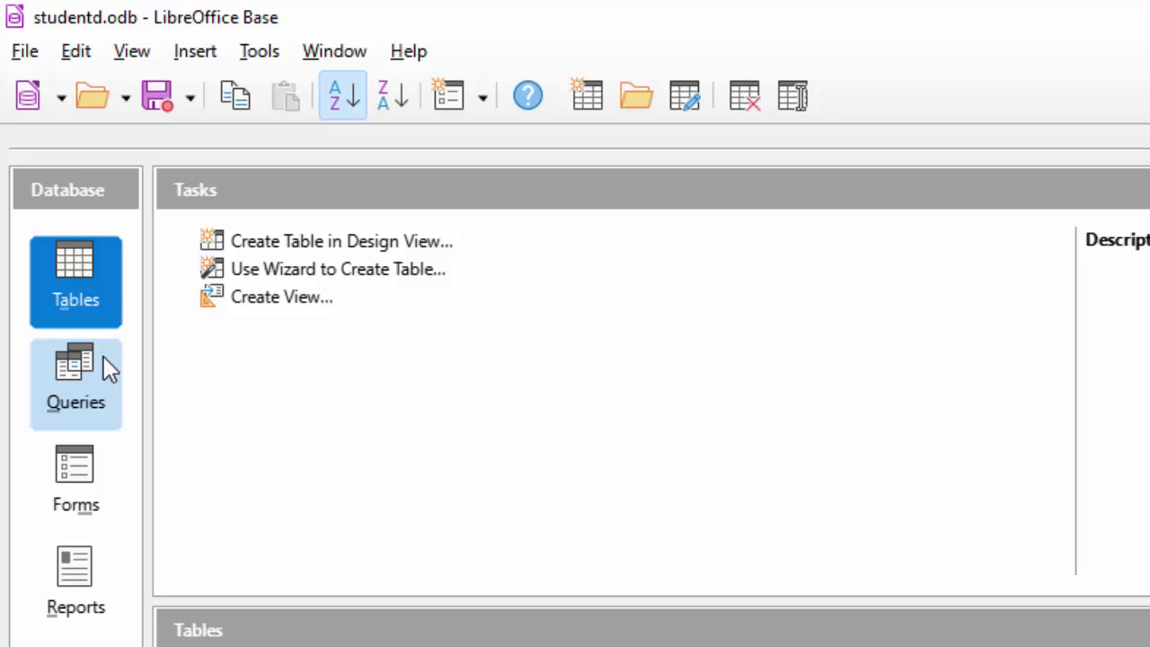
Step: Launch the Form Wizard and add Name of Student, Class and Roll number to the form
left_click(57, 447)
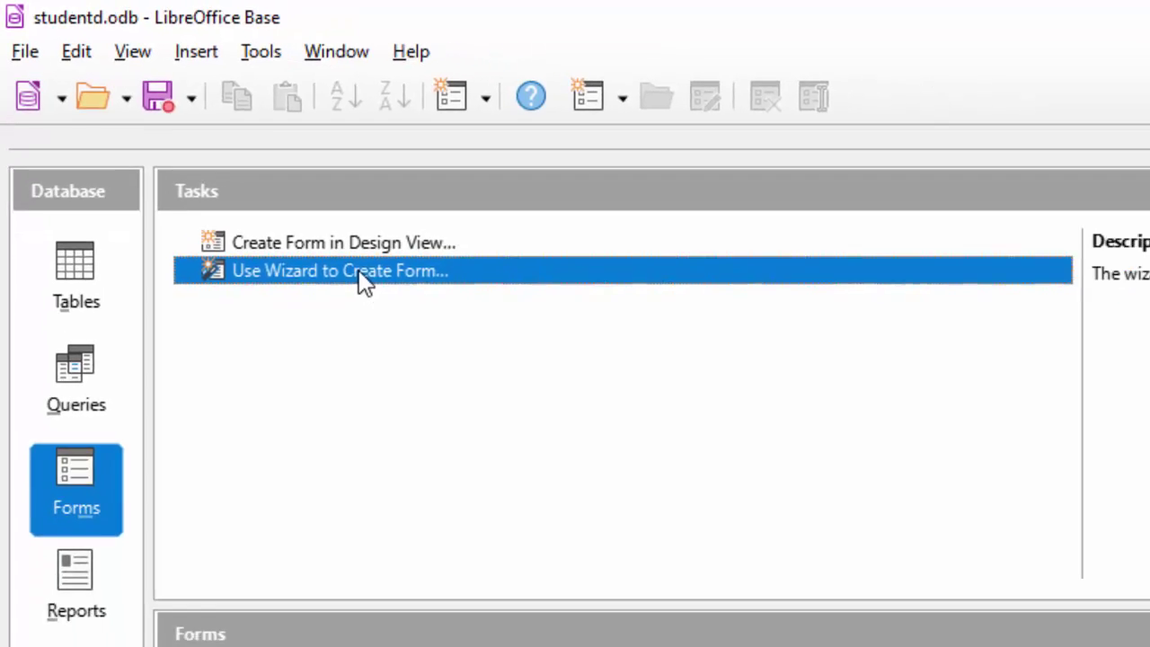
left_click(444, 335)
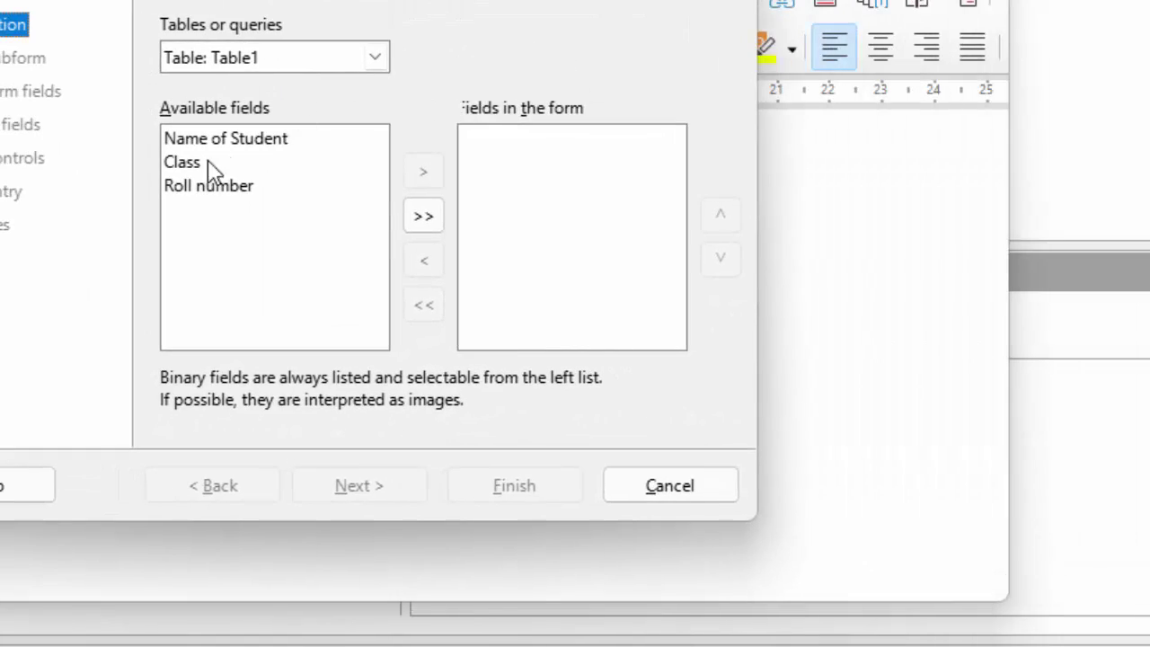
left_click(226, 145)
left_click(425, 171)
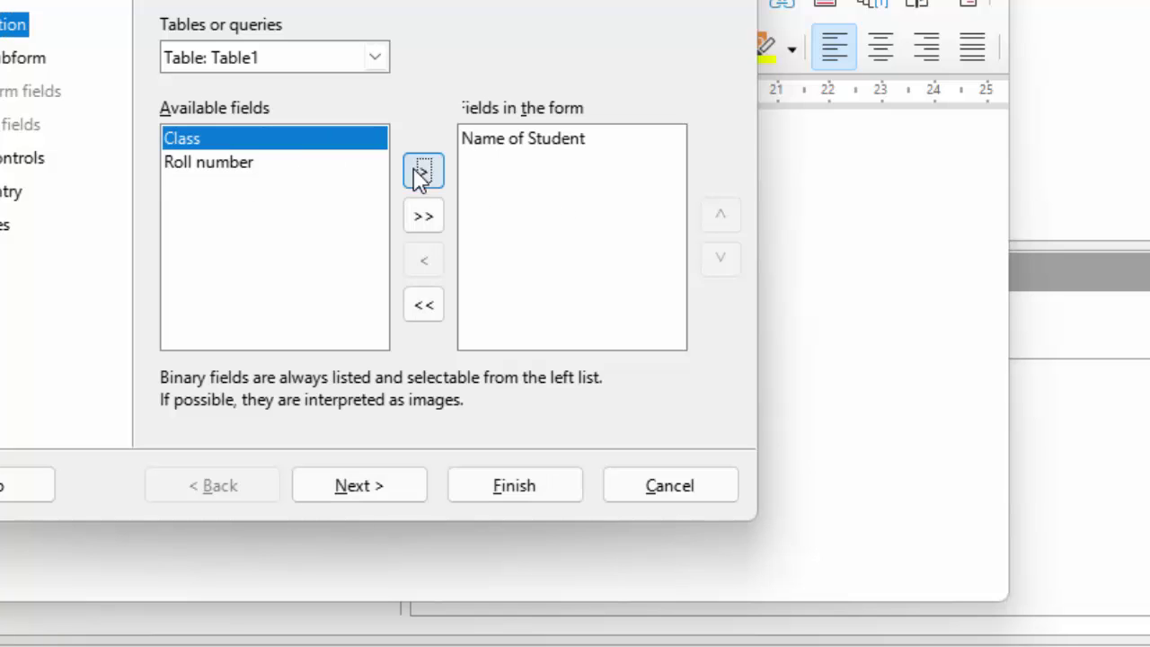
left_click(429, 173)
left_click(430, 173)
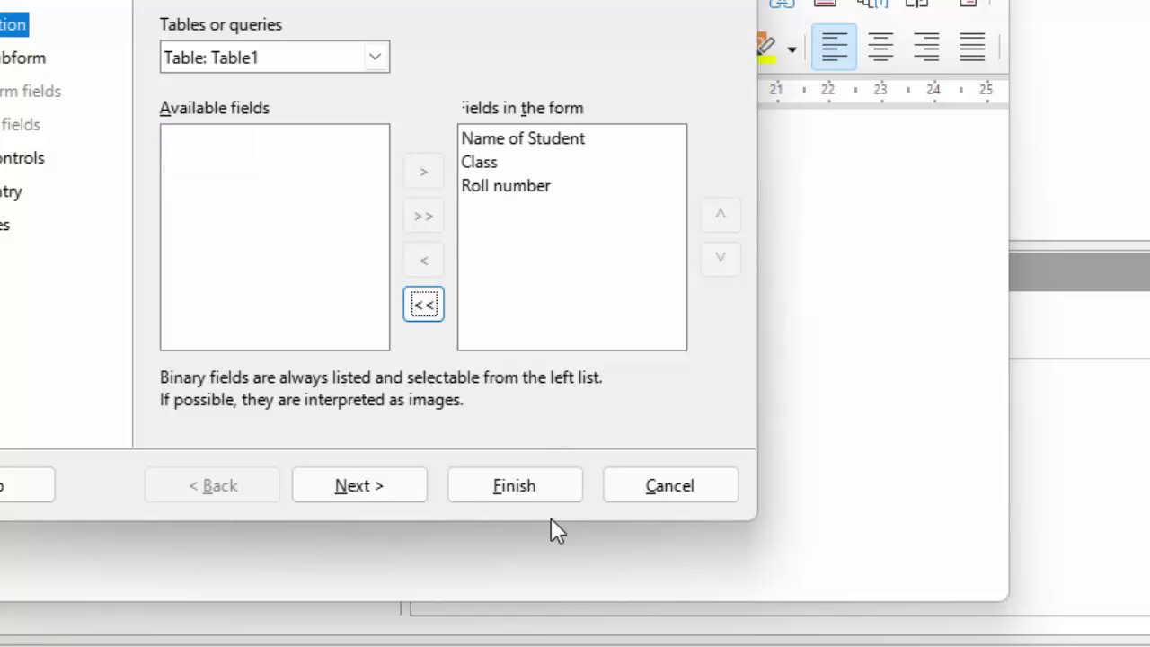
left_click(377, 509)
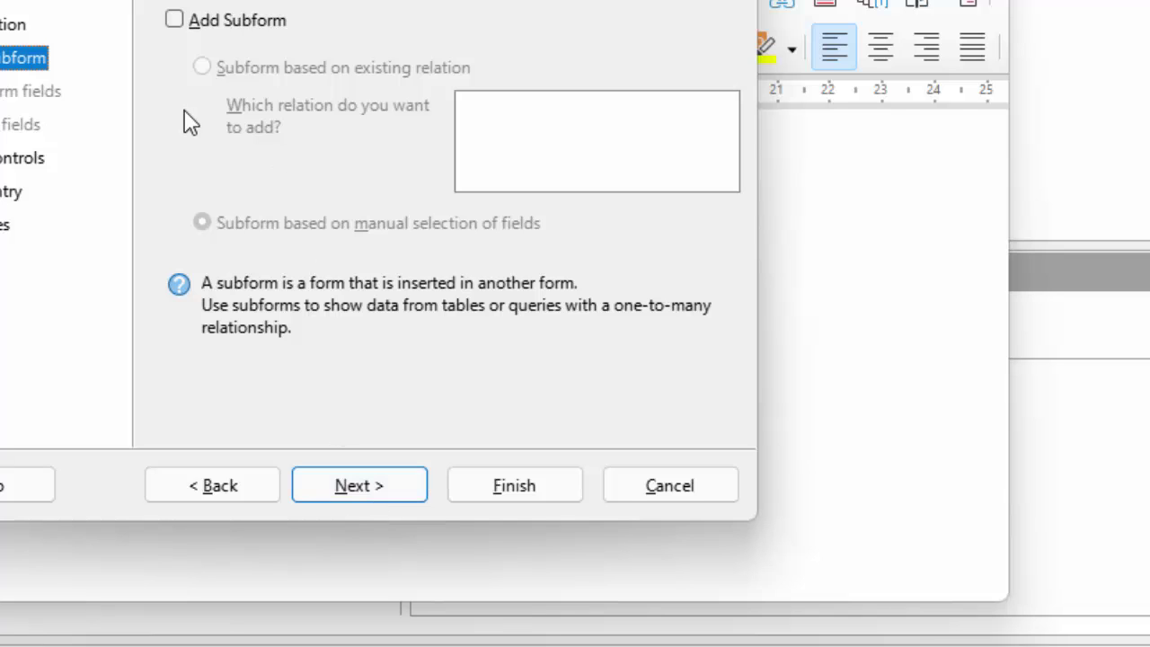
Step: Accept the defaults for subform, control layout and data entry in the Form Wizard
left_click(366, 486)
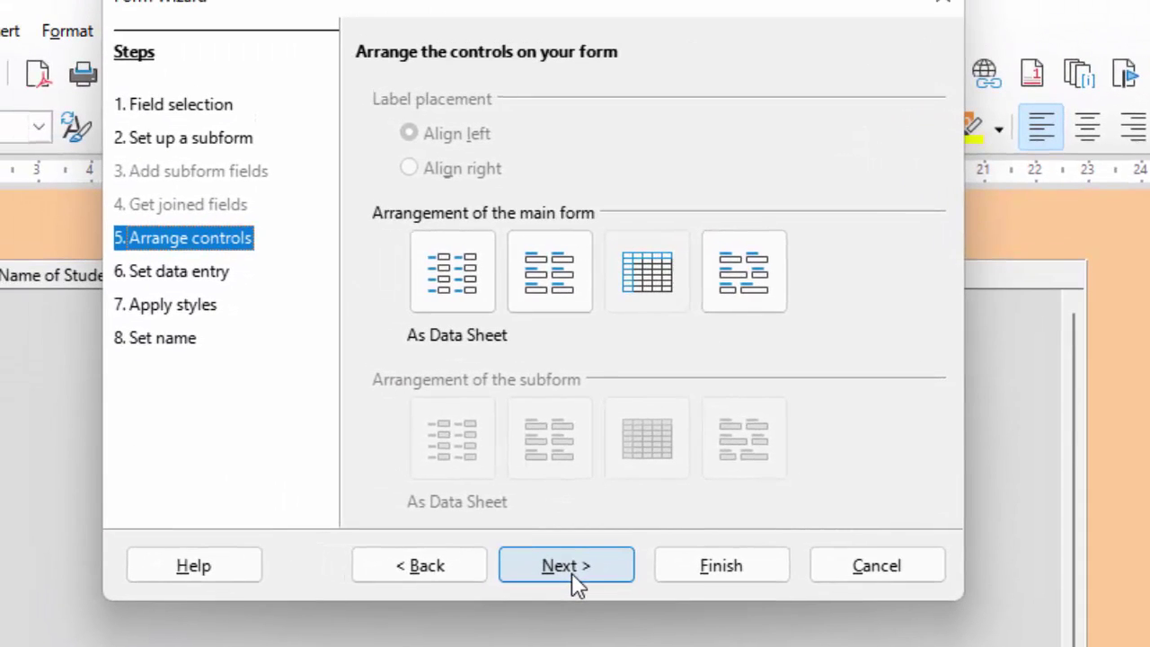
left_click(572, 573)
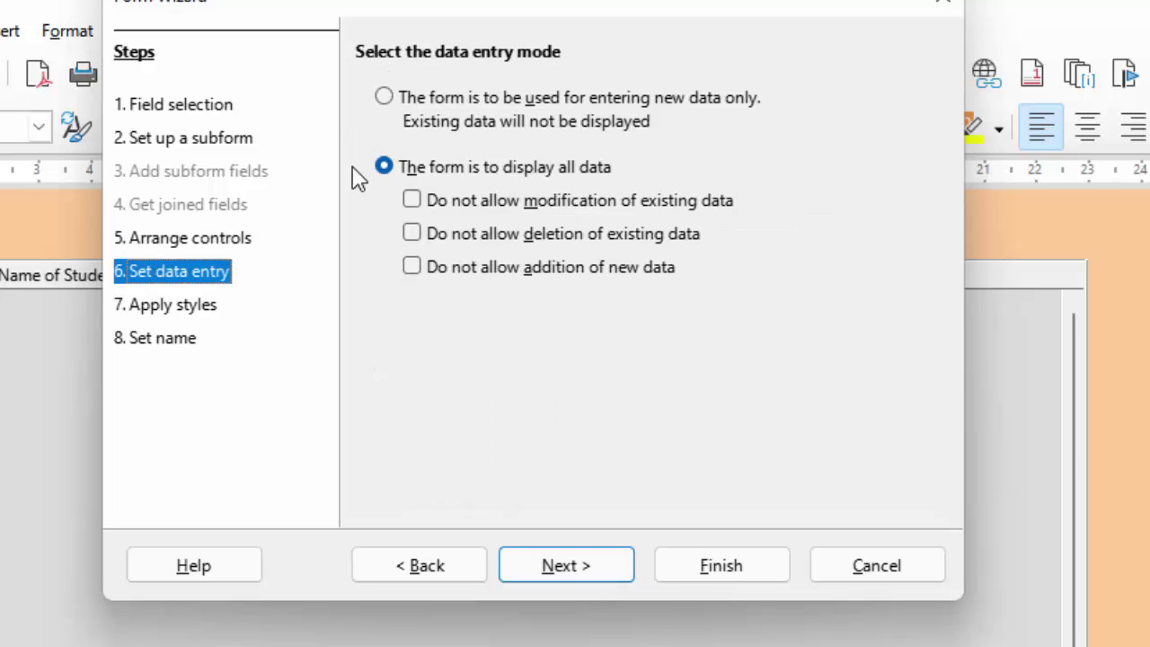
left_click(584, 568)
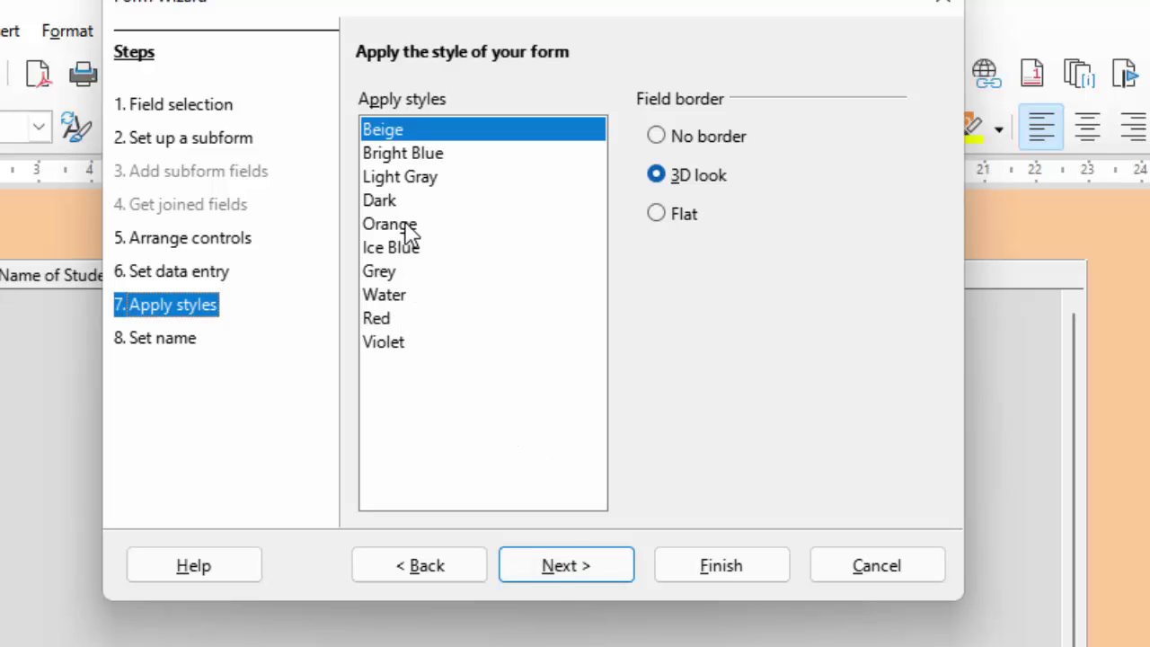
Step: Preview the available form styles and settle on Orange
left_click(426, 160)
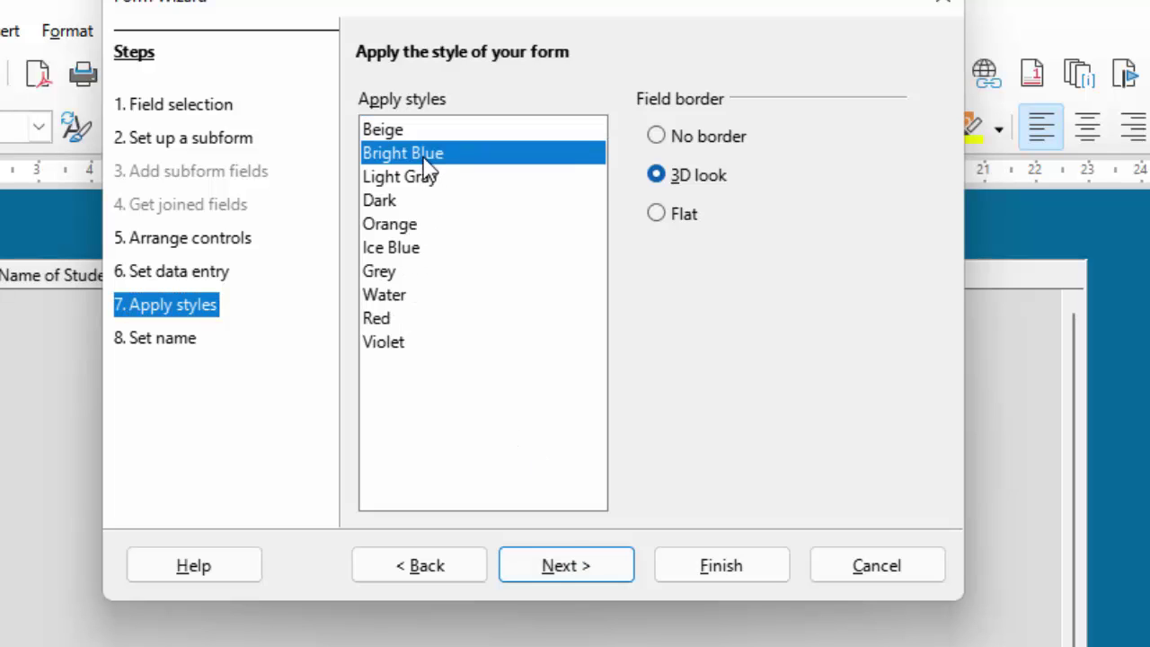
left_click(419, 134)
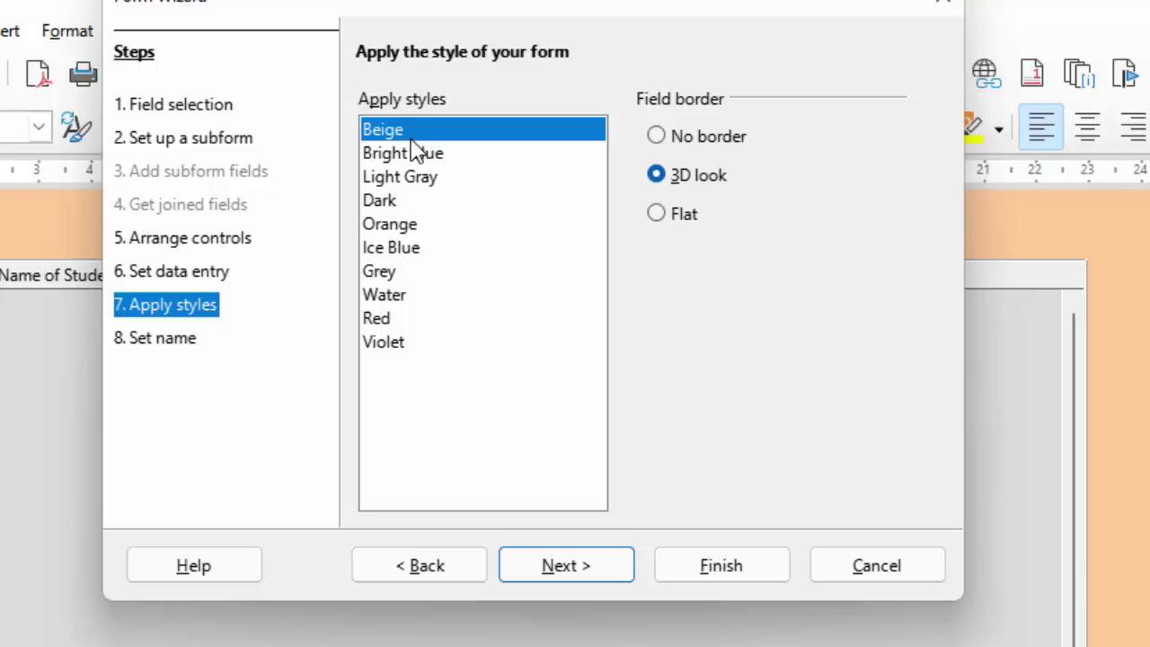
left_click(418, 182)
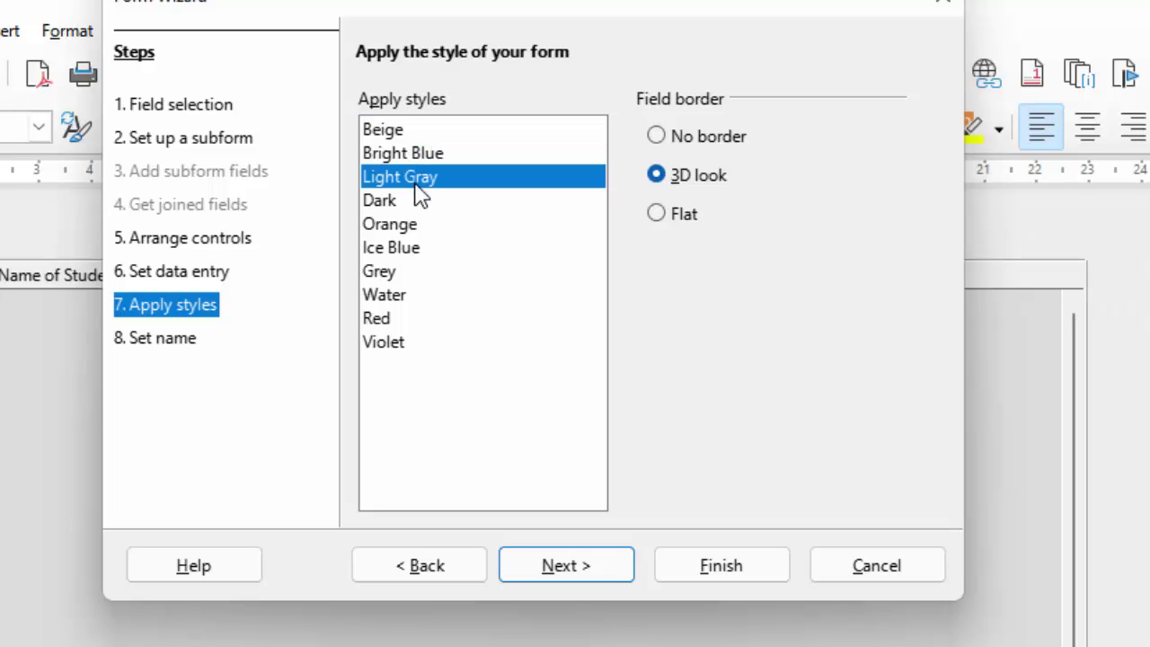
left_click(409, 202)
left_click(400, 225)
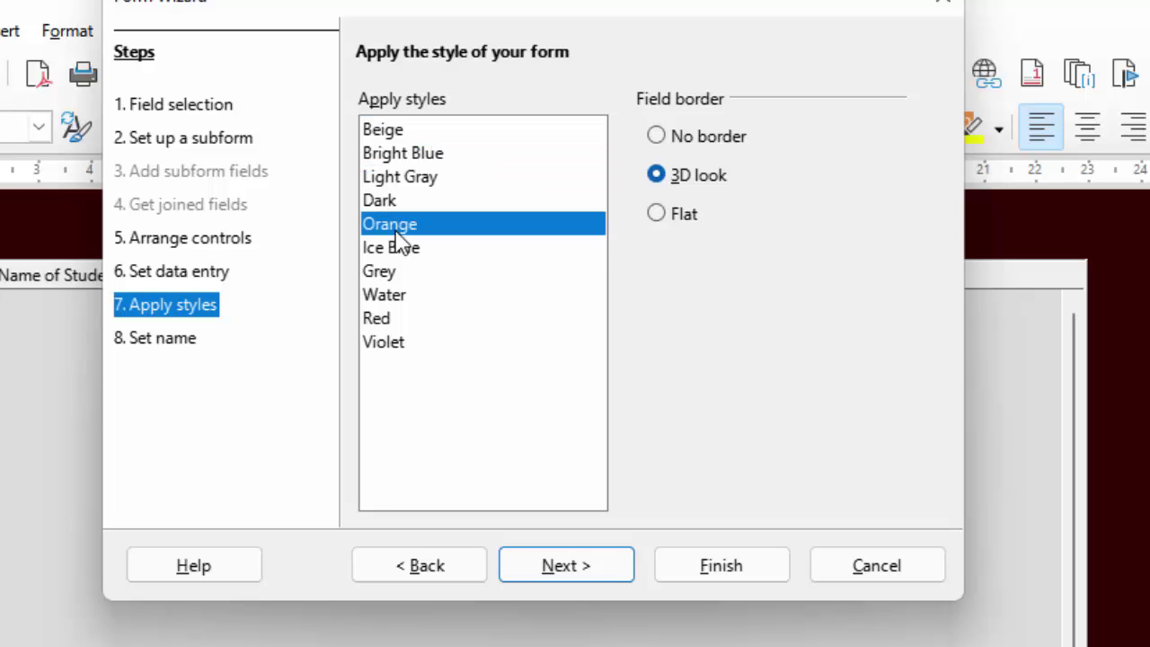
left_click(395, 249)
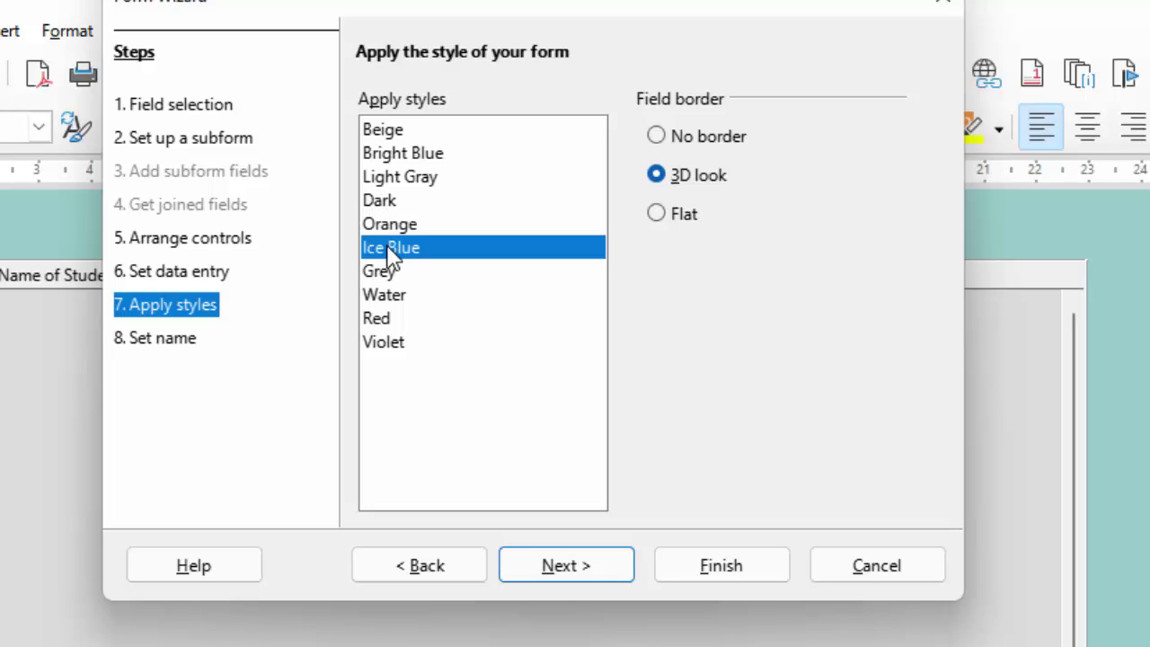
left_click(381, 273)
left_click(380, 298)
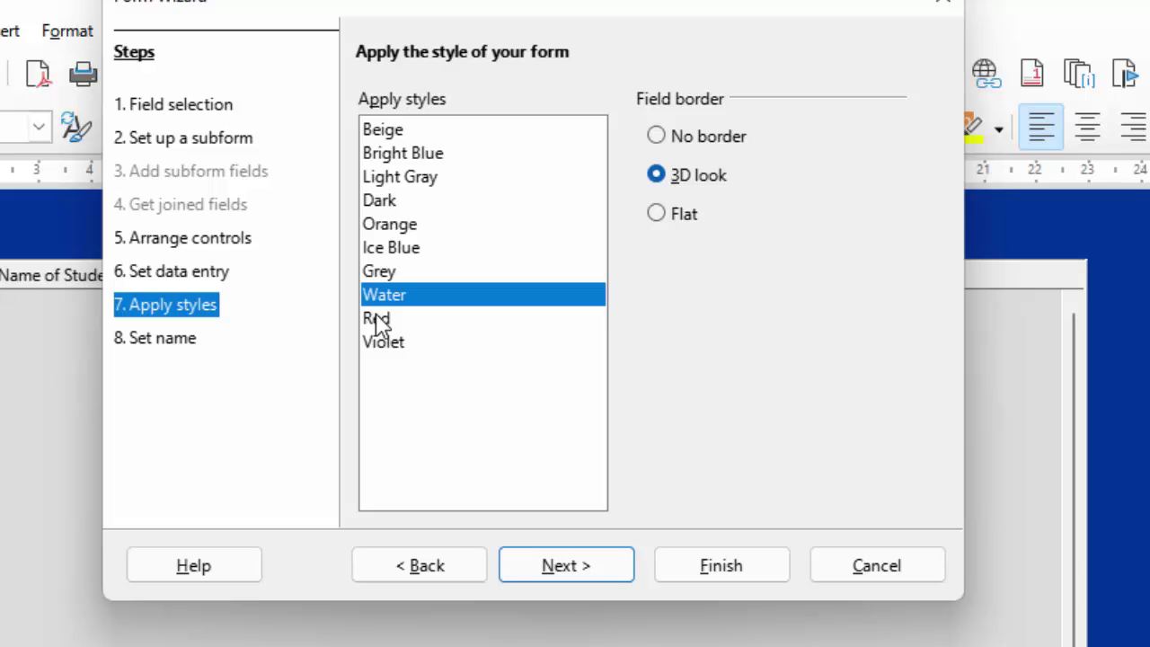
left_click(377, 319)
left_click(377, 342)
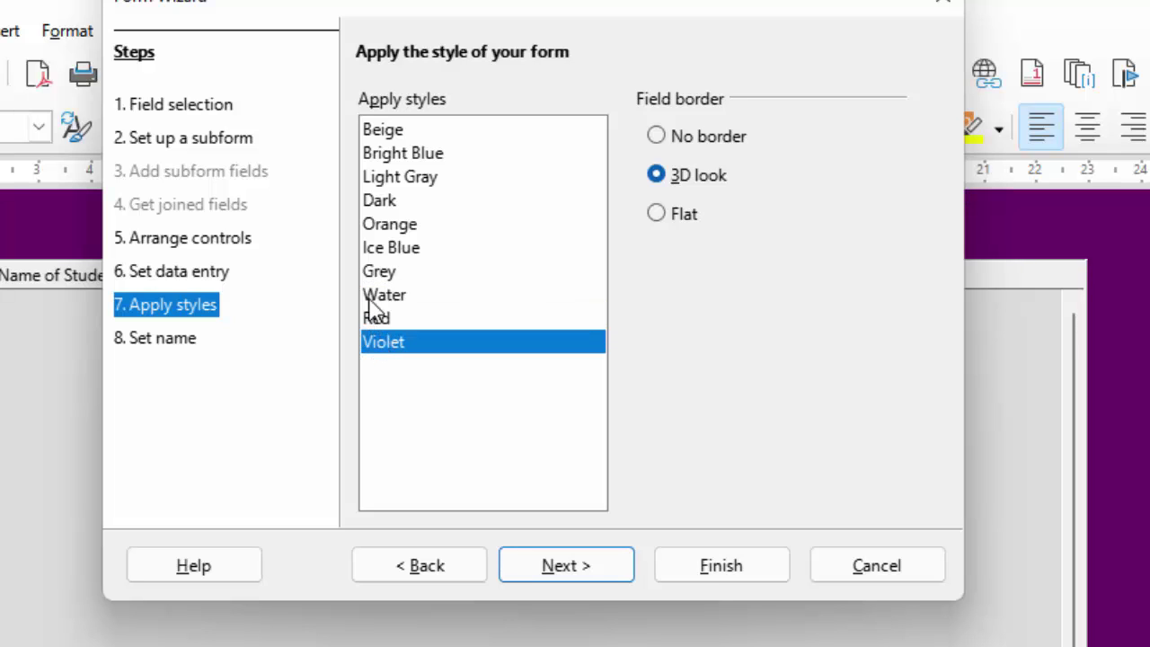
left_click(387, 226)
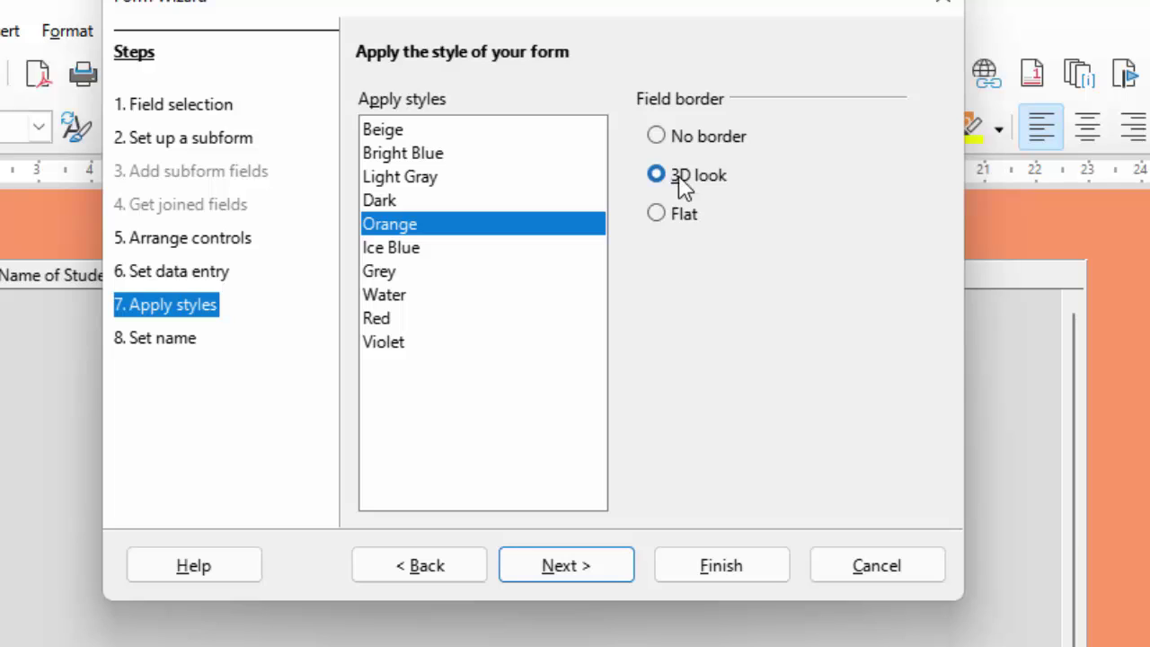
Step: Keep 3D-look field borders and move on to naming the form
left_click(657, 137)
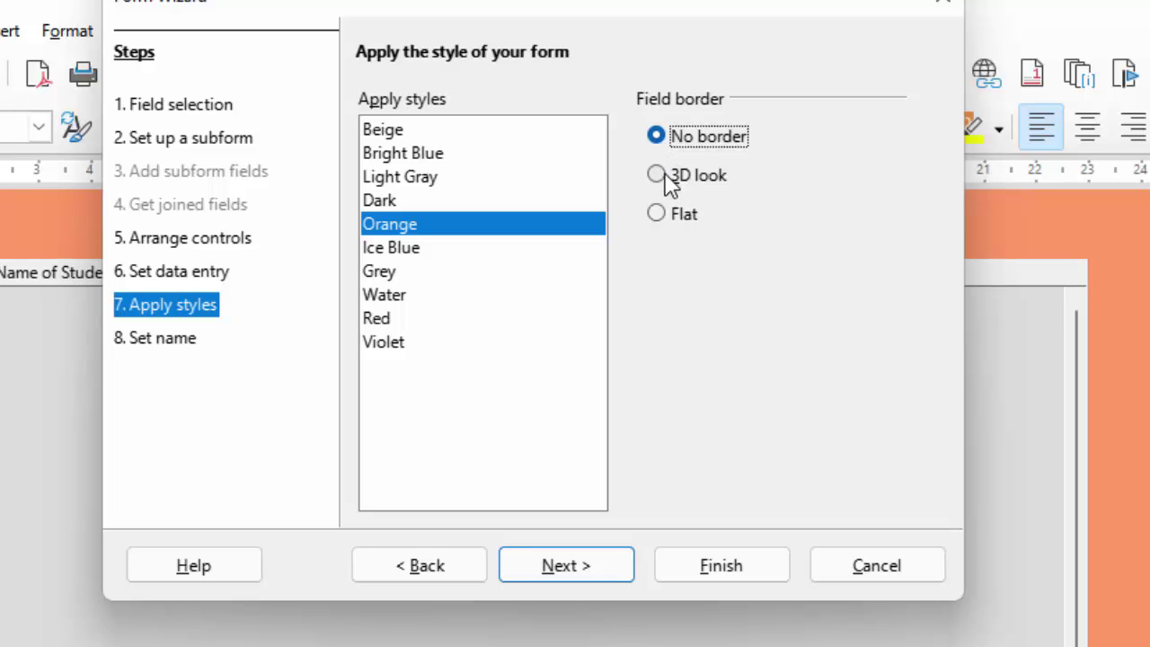
left_click(666, 176)
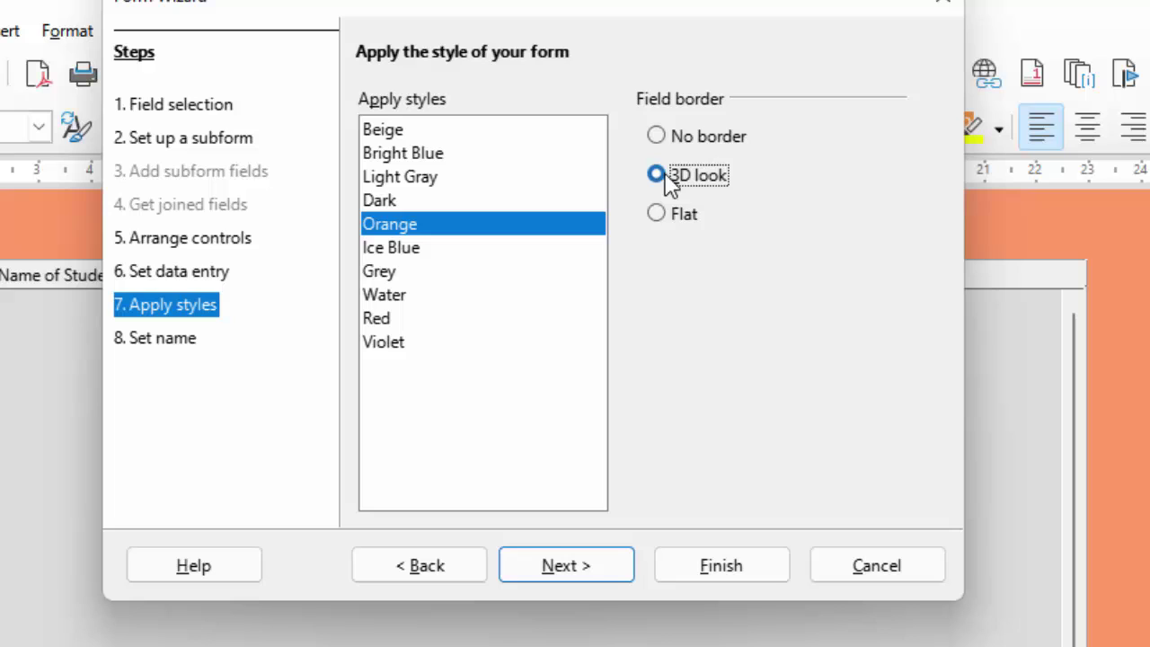
left_click(569, 574)
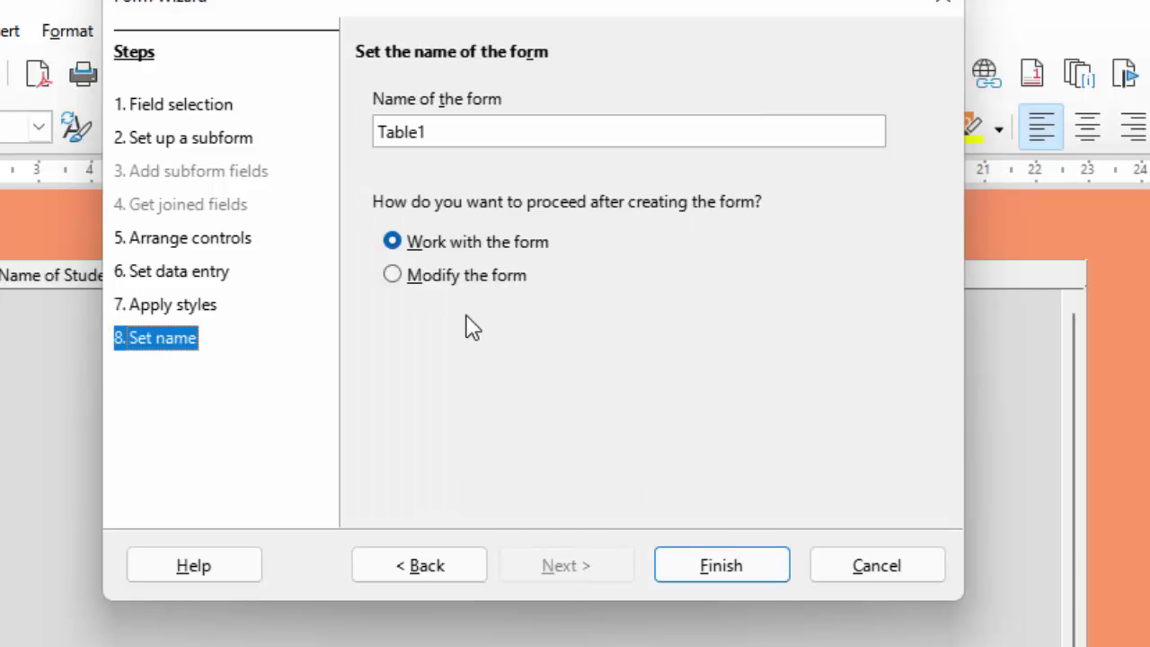
Step: Rename the form from Table1 to Myform and finish with 'Work with the form' selected
left_click(451, 134)
key("BackSpace")
key("BackSpace")
key("BackSpace")
key("BackSpace")
key("BackSpace")
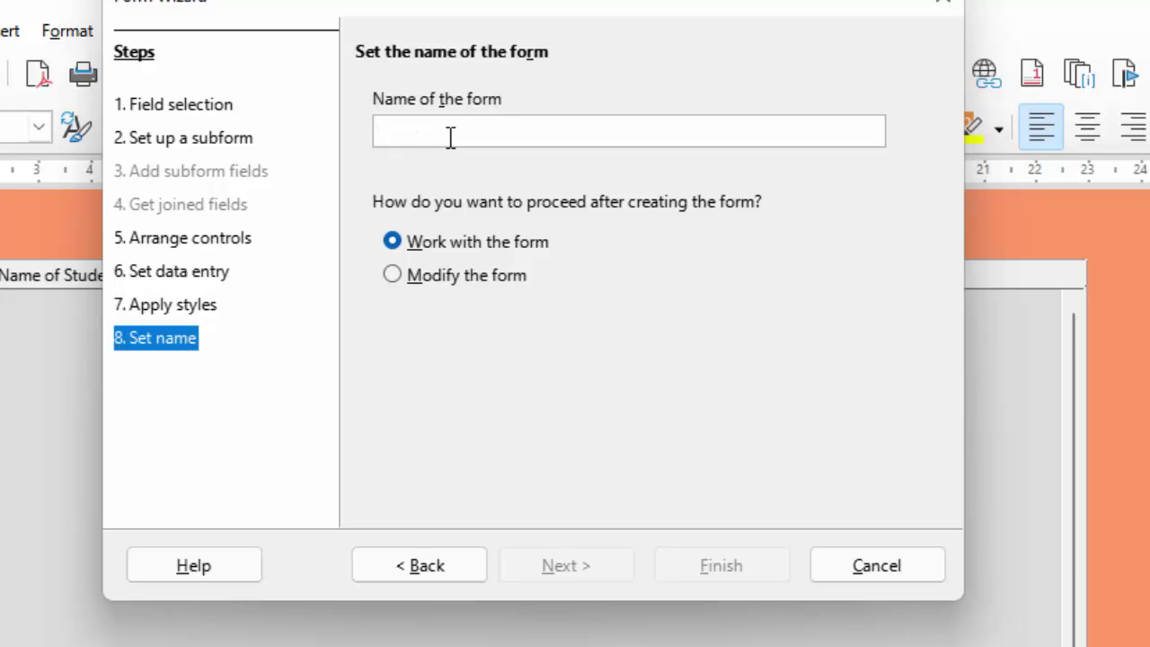
type("Myf")
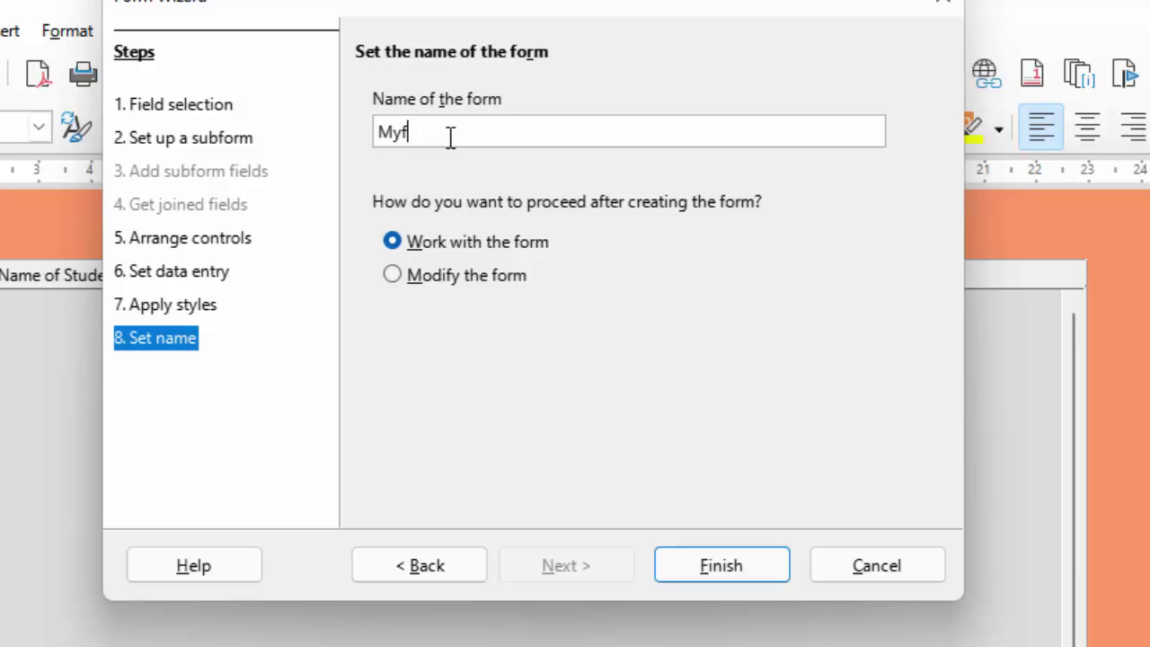
type("o ")
type("m")
left_click(424, 278)
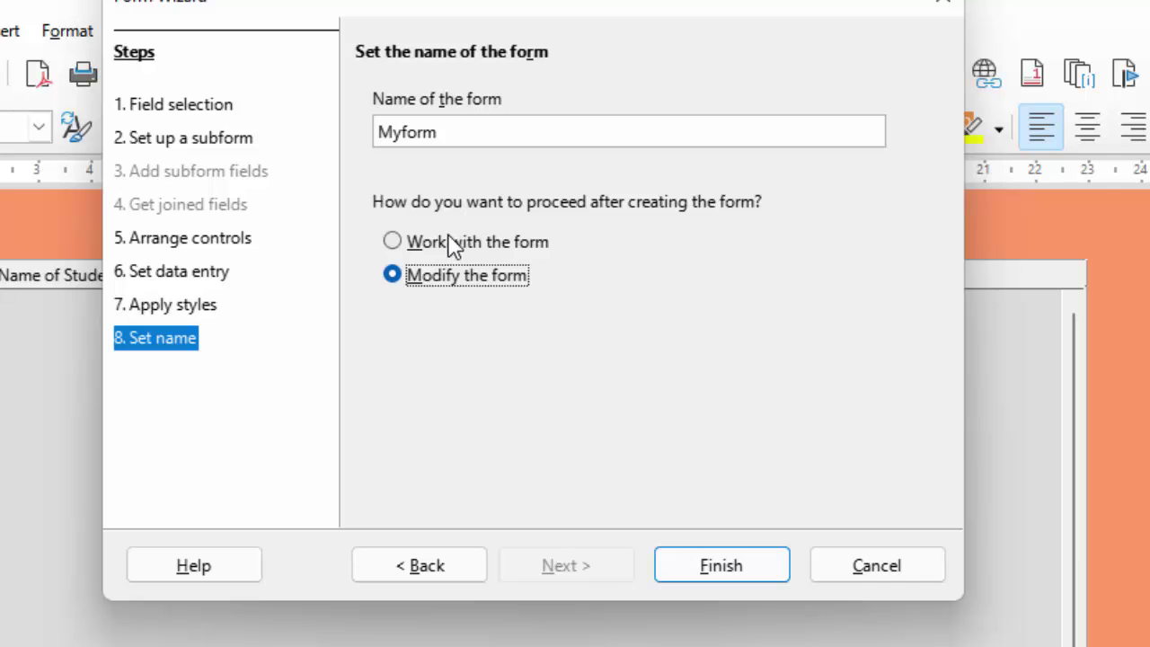
left_click(454, 249)
left_click(758, 569)
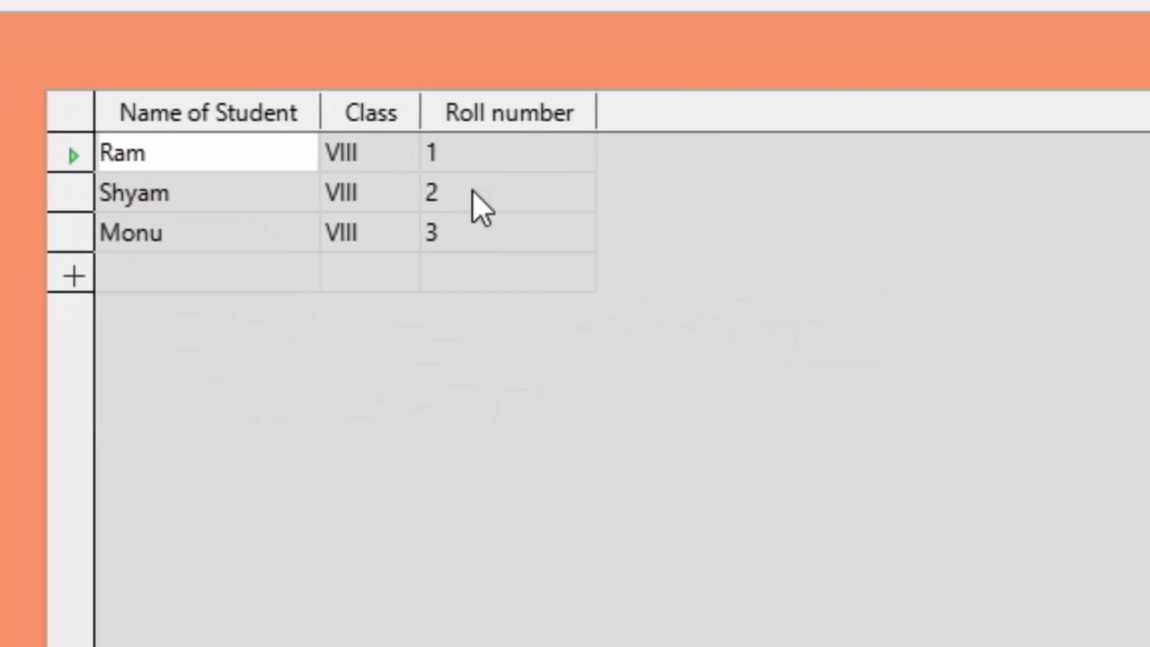
Step: Add a fourth record in the new row: the student's name, class VIII, roll number 4
left_click(140, 251)
left_click(141, 272)
left_click(159, 281)
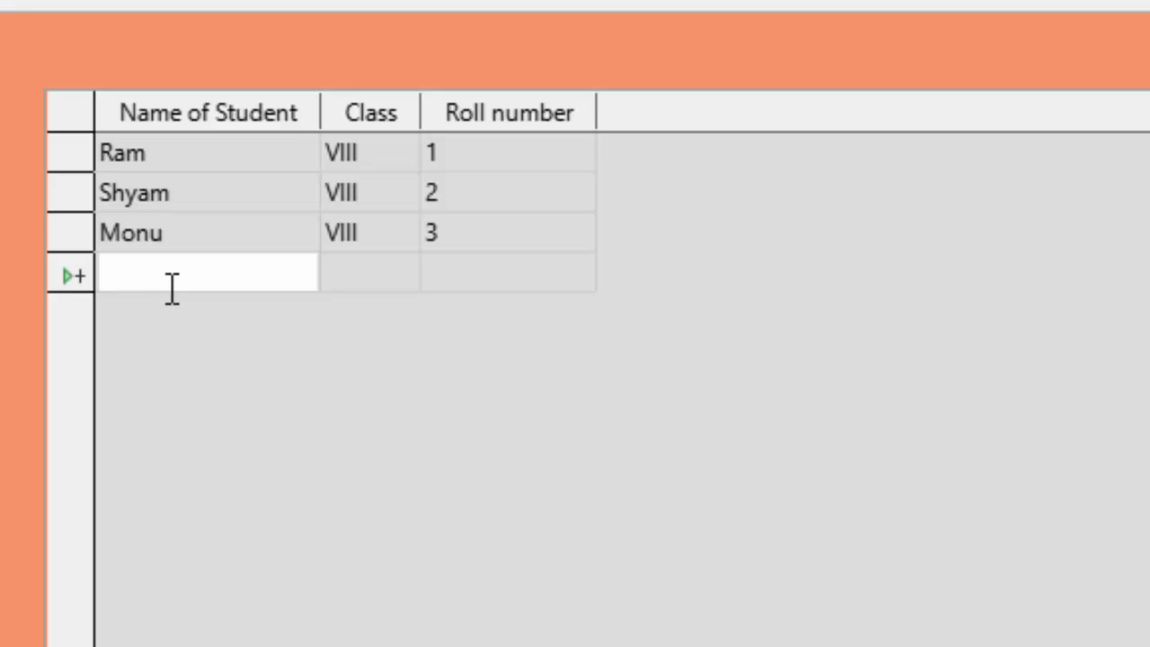
type("Son")
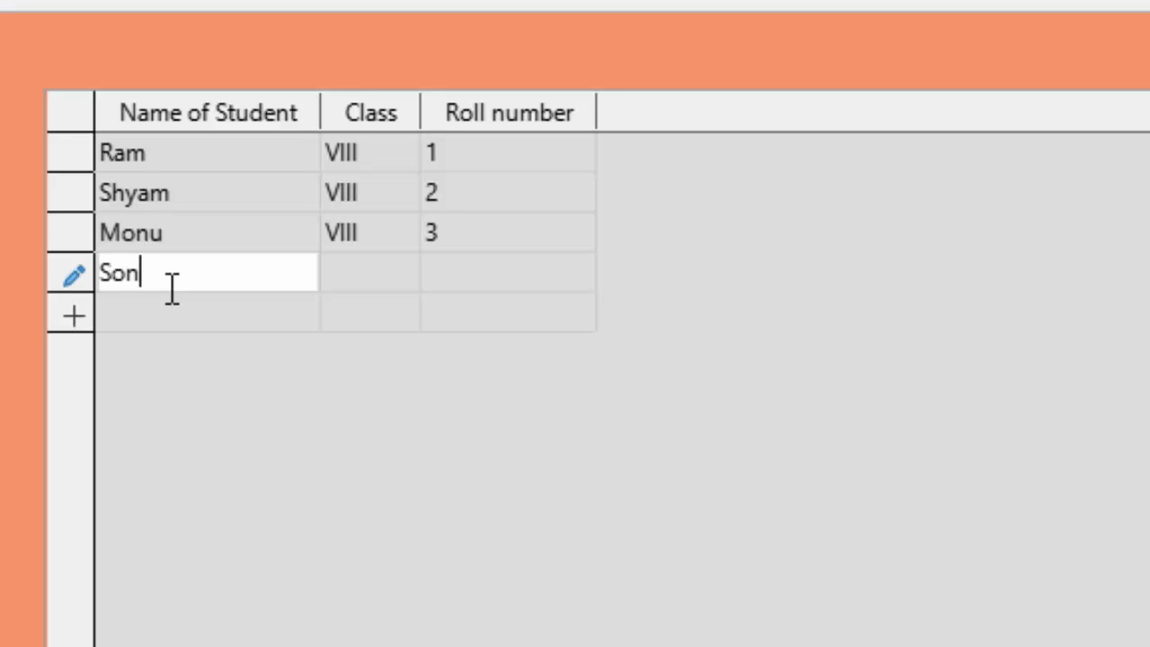
type("u")
key("Tab")
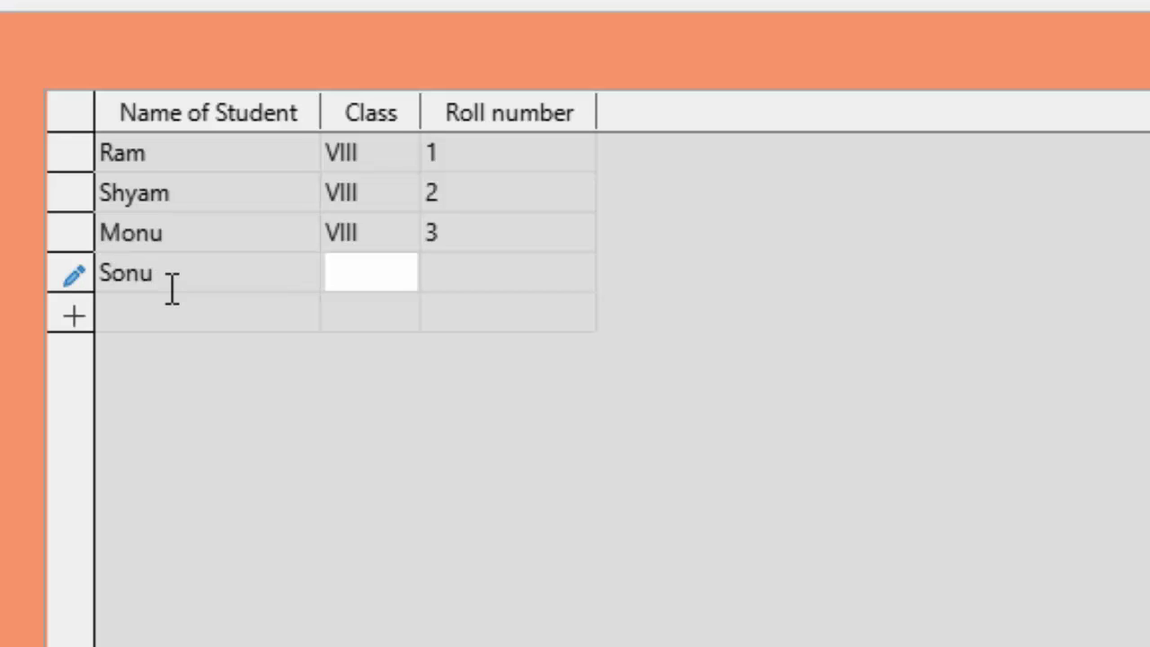
type("VI")
type("II")
key("Tab")
type("4")
key("Tab")
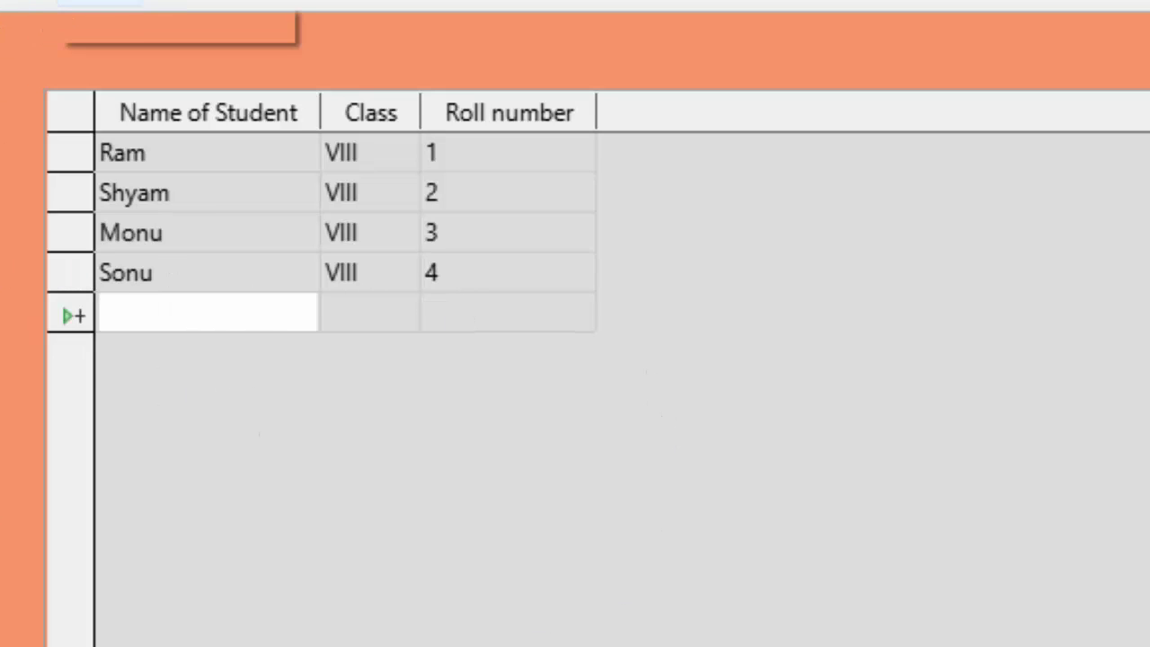
left_click(110, 2)
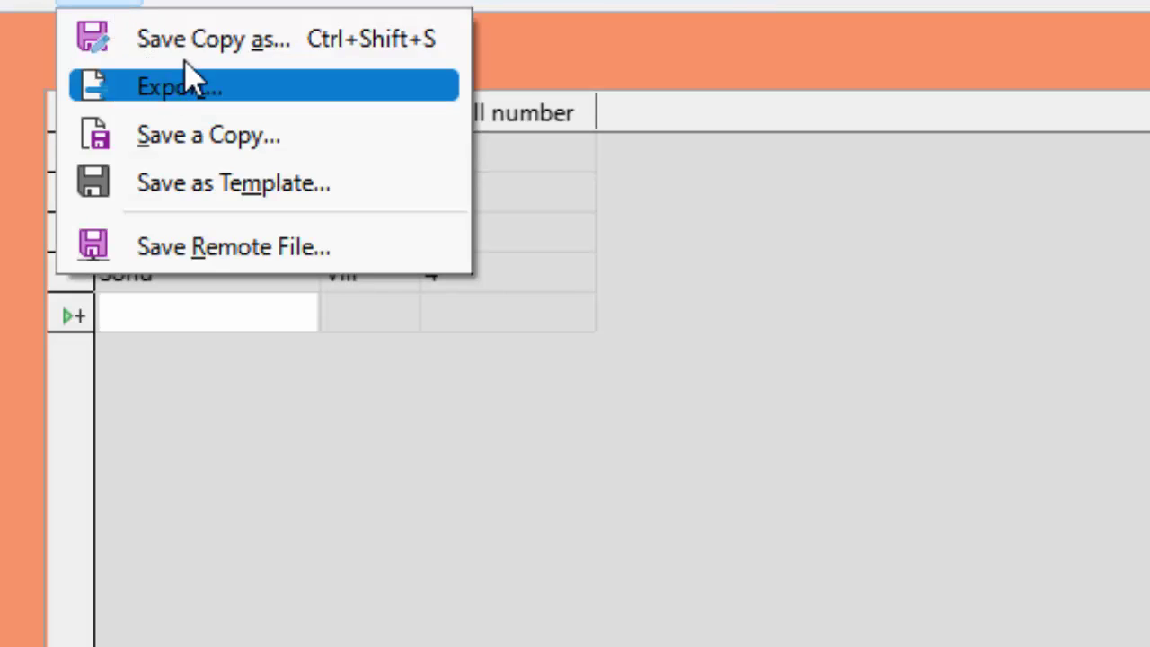
left_click(1060, 458)
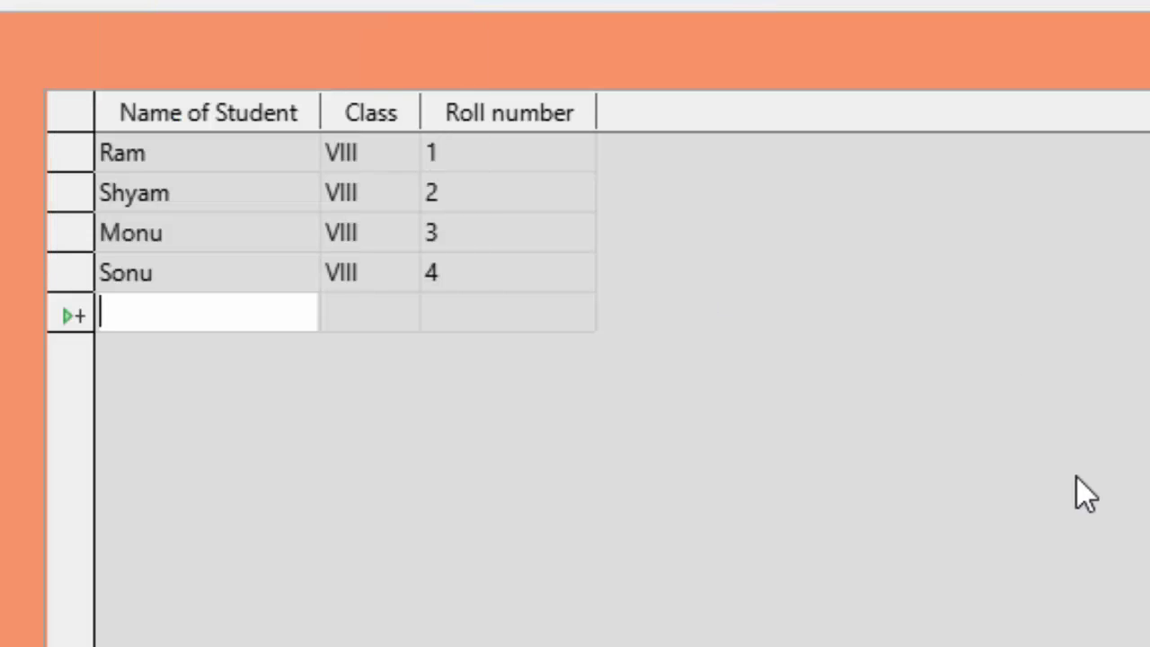